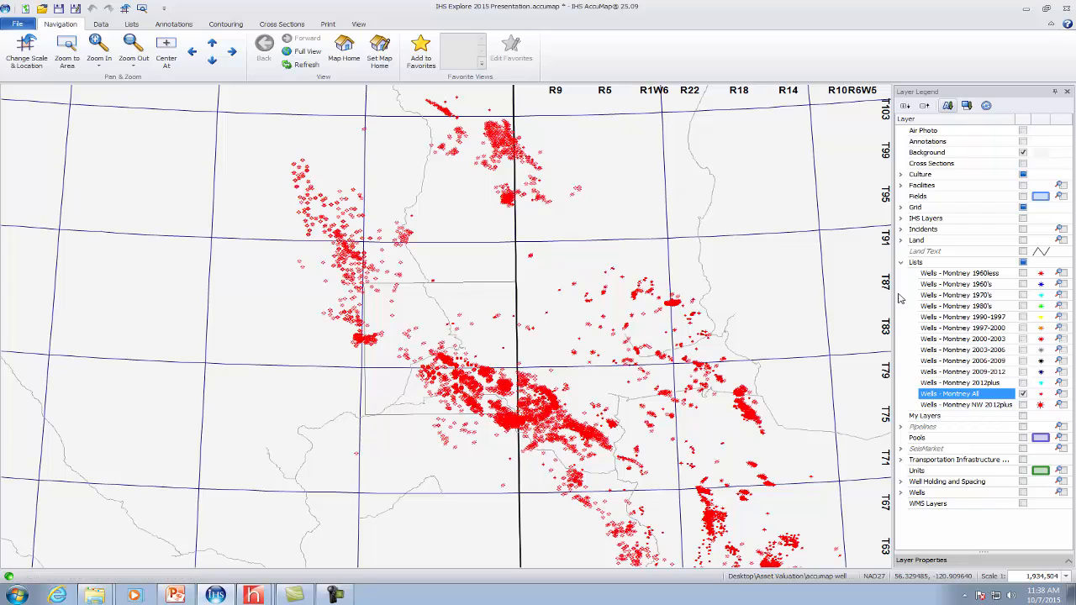
Step: Hide the Montney All well list and show the 1960less, 1960's, 1970's, 1980's and 1990-1997 lists on the map
click(1021, 393)
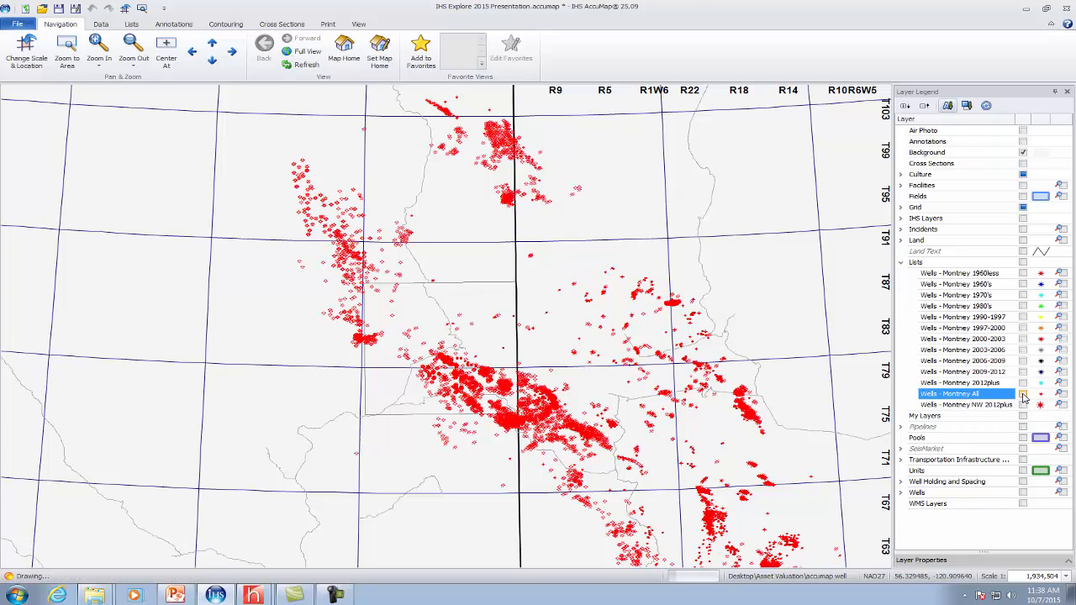
click(1022, 273)
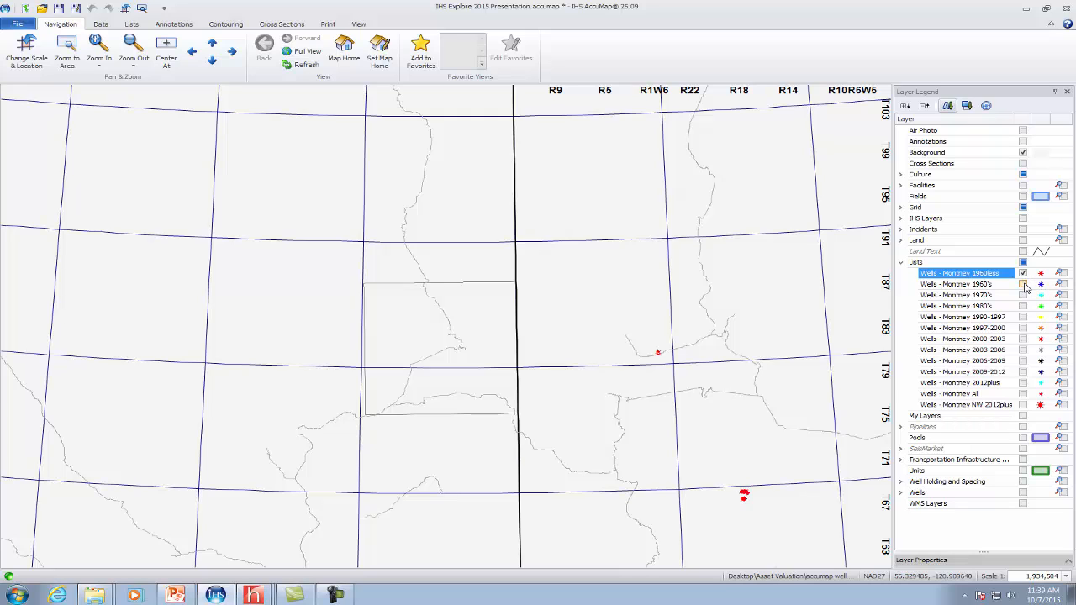
click(1022, 284)
click(1022, 295)
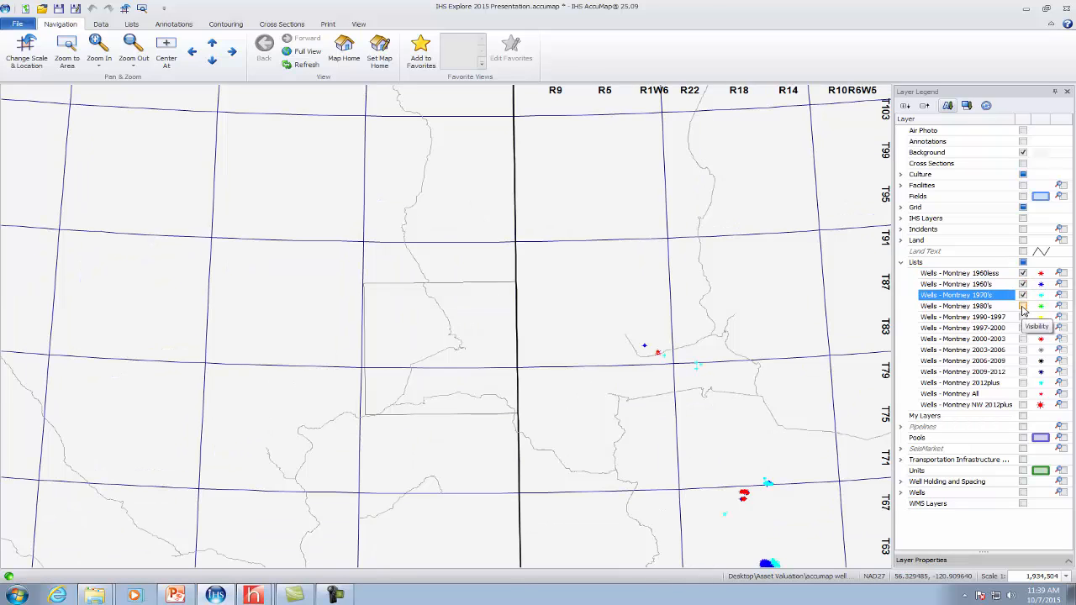
click(1022, 306)
click(1022, 317)
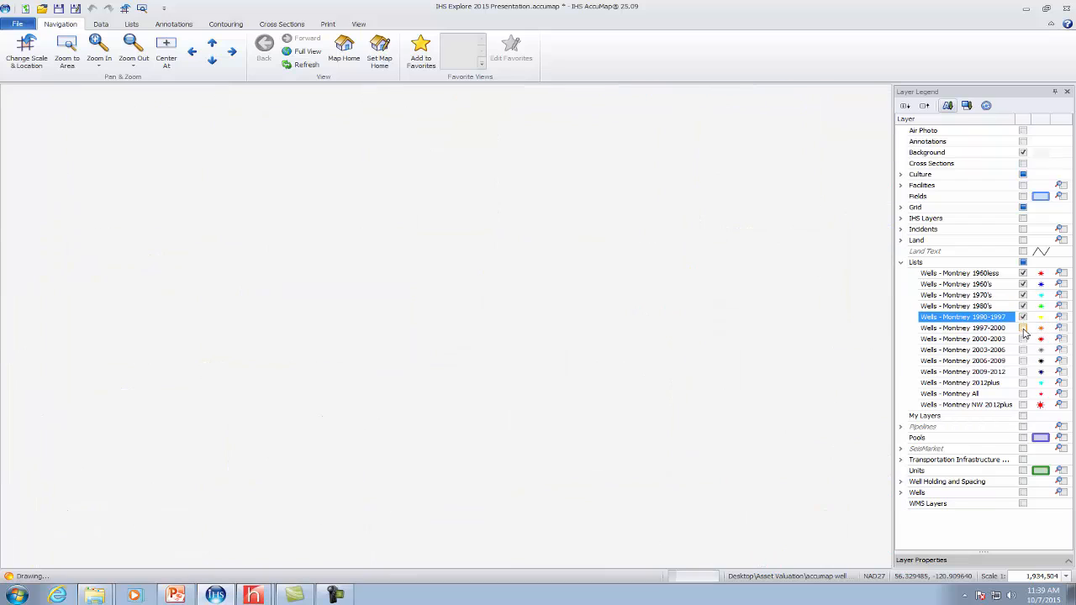
Step: Show the remaining Montney well lists by period from 1997-2000 through 2012plus, plus the Montney NW 2012plus list
click(1023, 328)
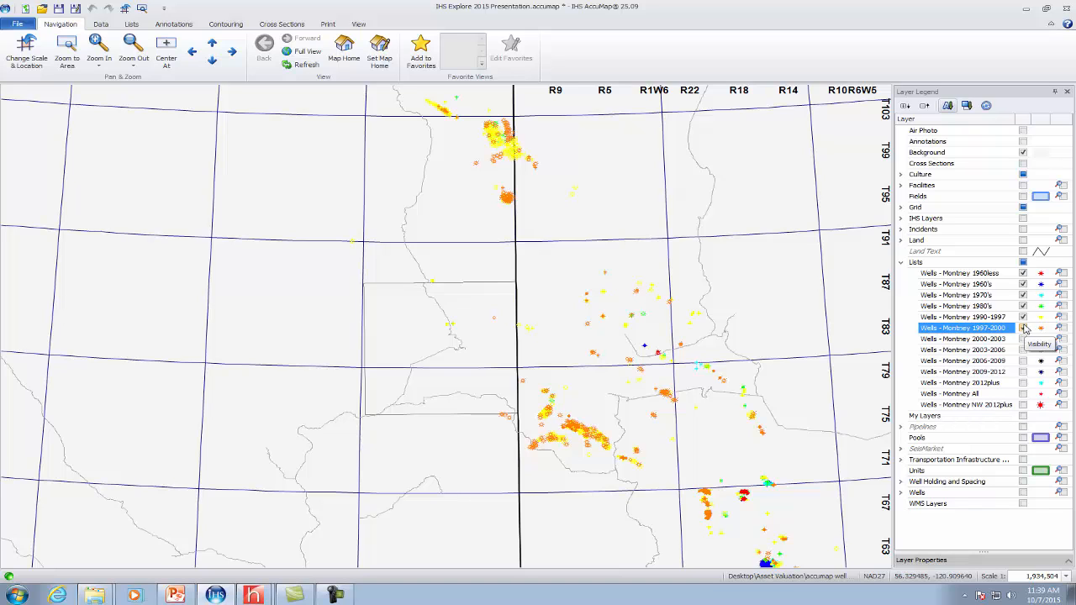
click(1023, 339)
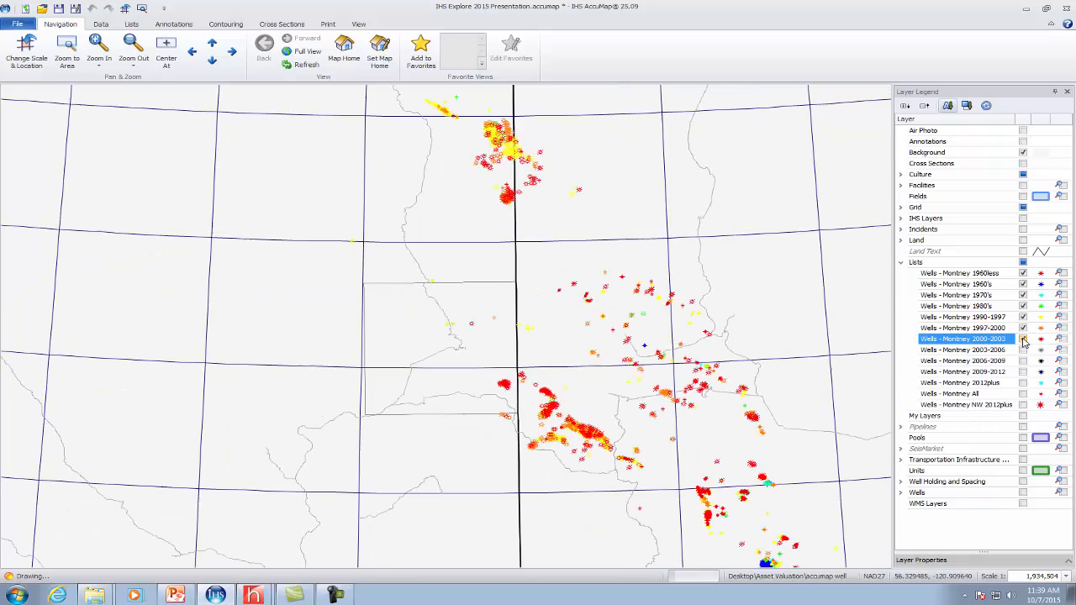
click(1023, 350)
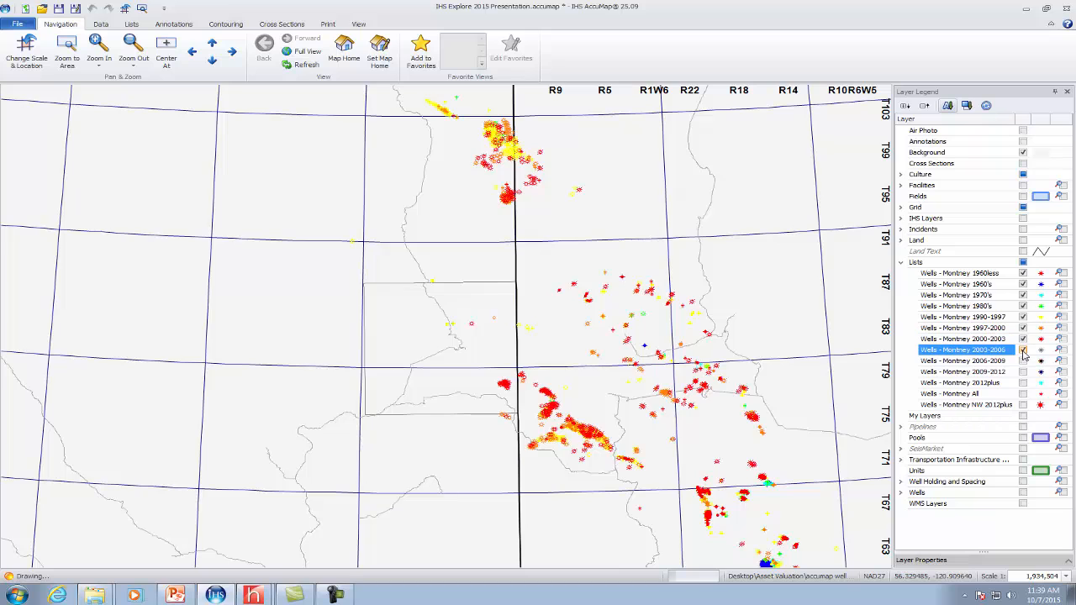
click(1022, 360)
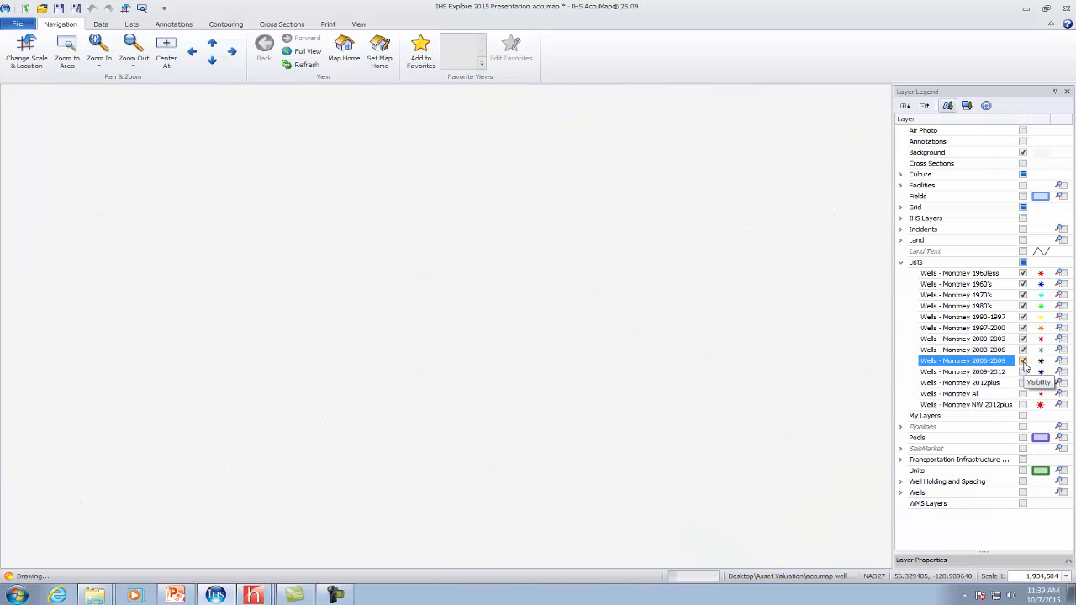
click(1023, 371)
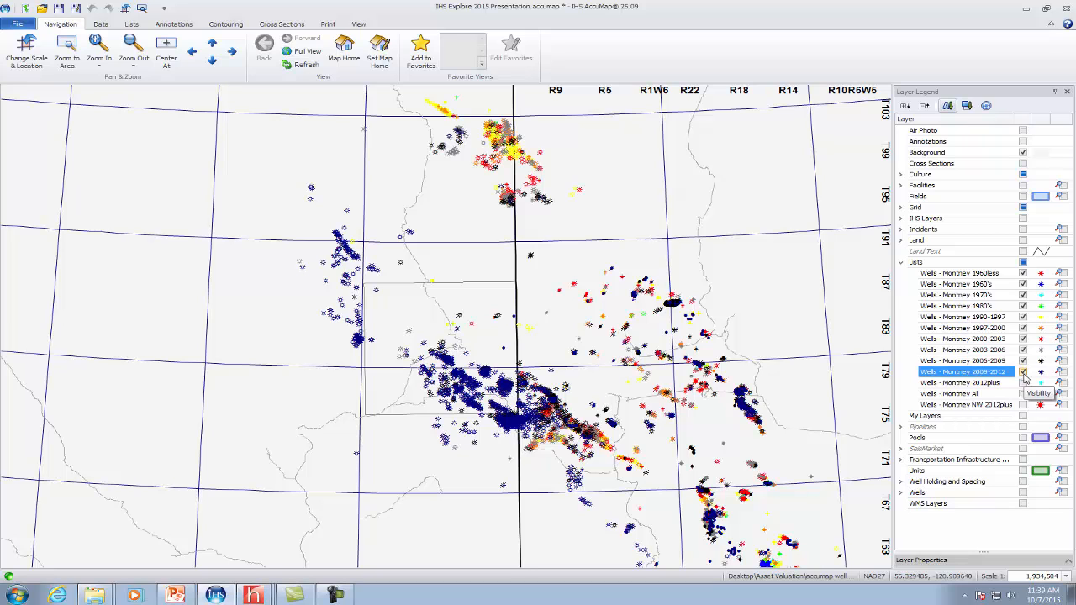
click(1023, 382)
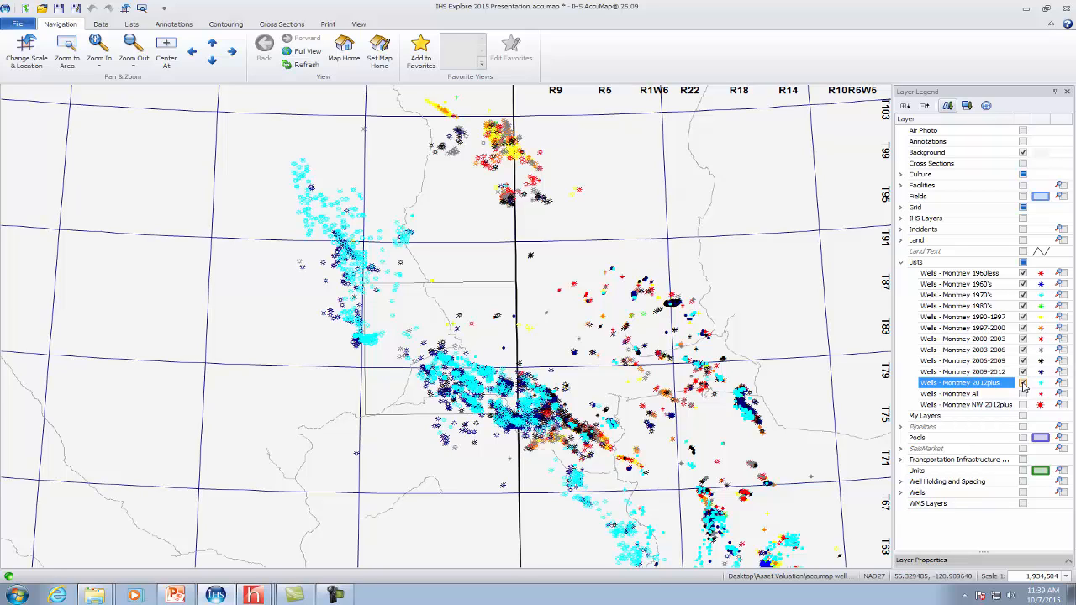
click(1022, 383)
click(1023, 405)
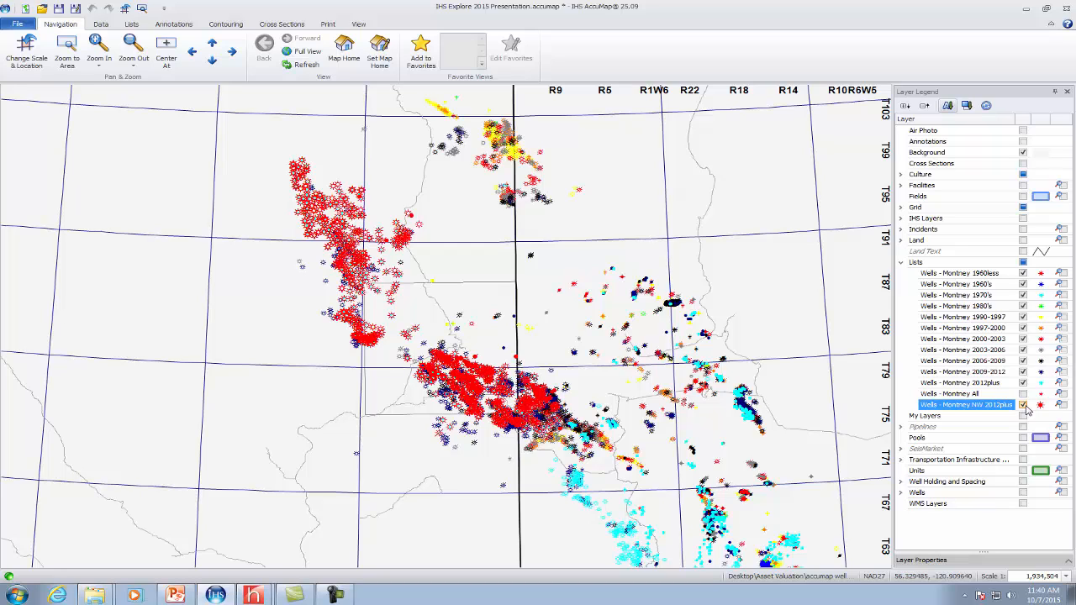
Step: Switch to IHS Harmony and open Completion Information.xlsx from the Asset Valuation folder for import
click(1025, 10)
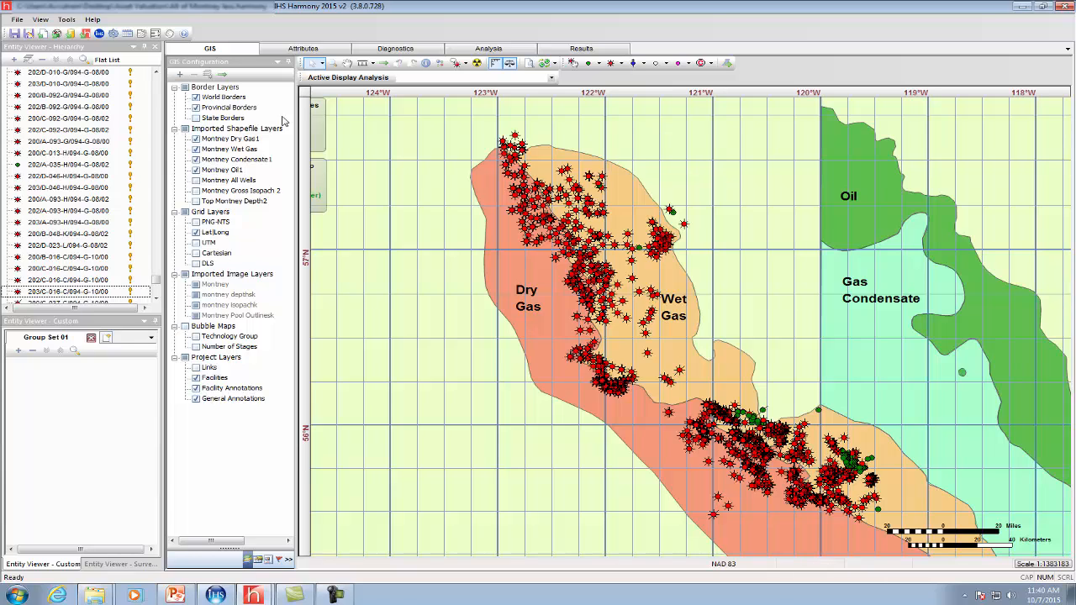
click(42, 34)
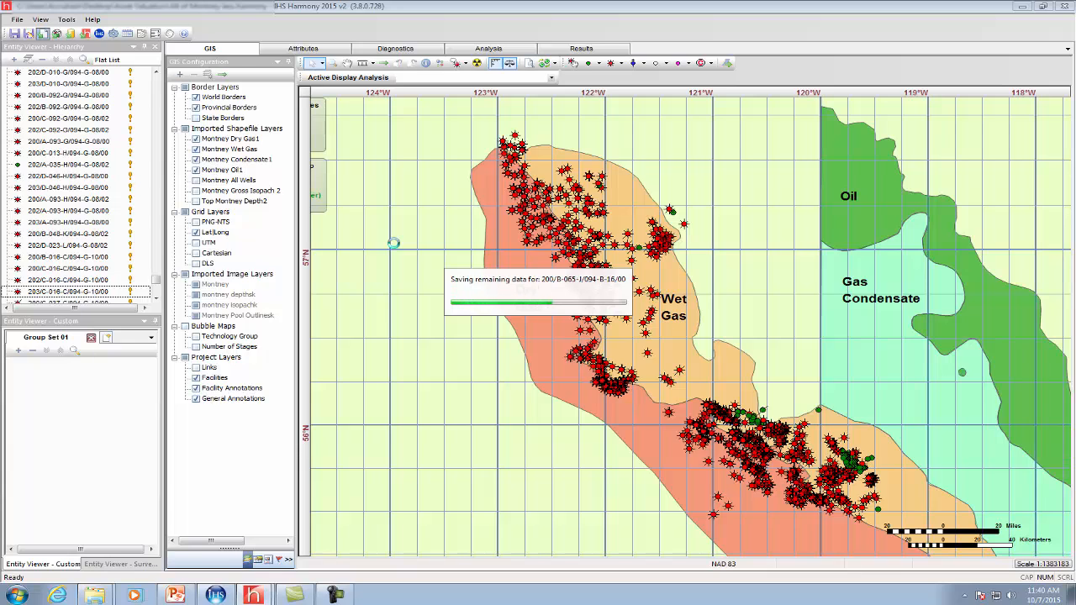
double_click(551, 249)
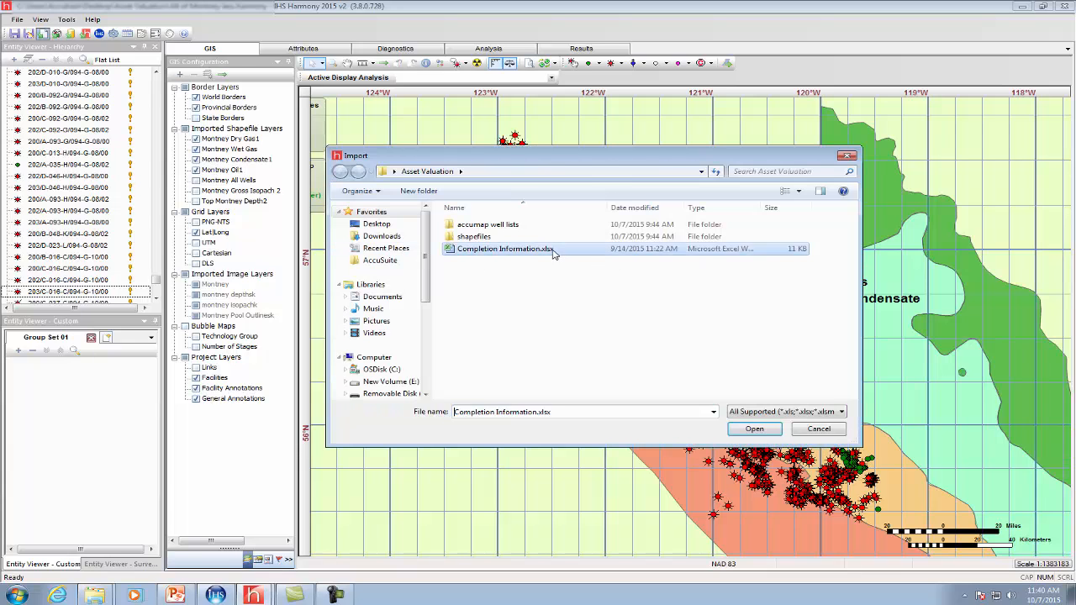
click(496, 299)
click(508, 325)
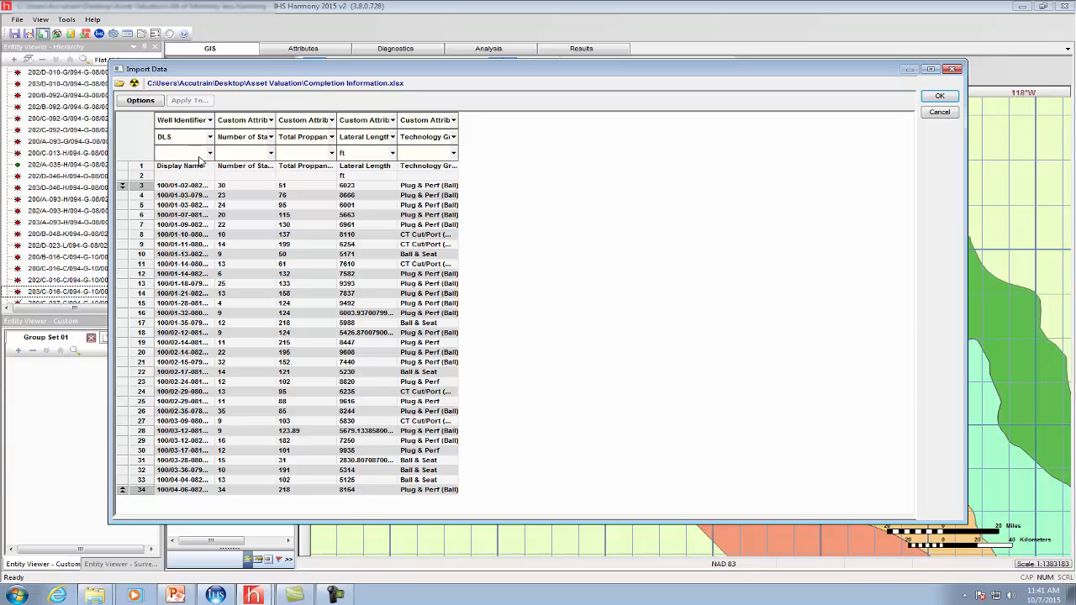
Step: Widen the completion data columns to read their headings, and import the data into the existing wells linked by DLS
drag(276, 141, 398, 137)
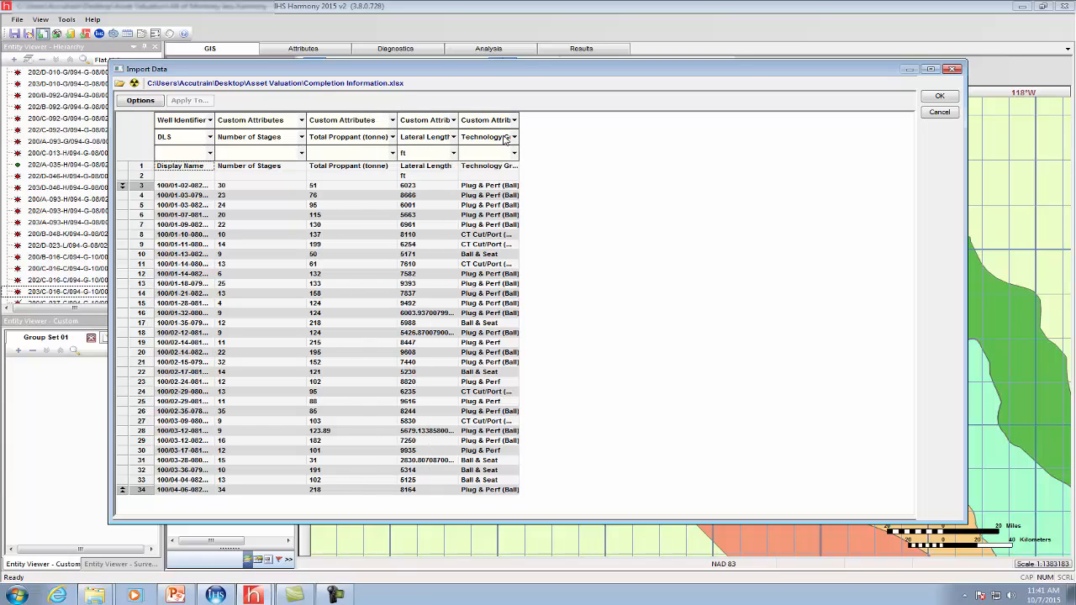
drag(519, 138, 555, 139)
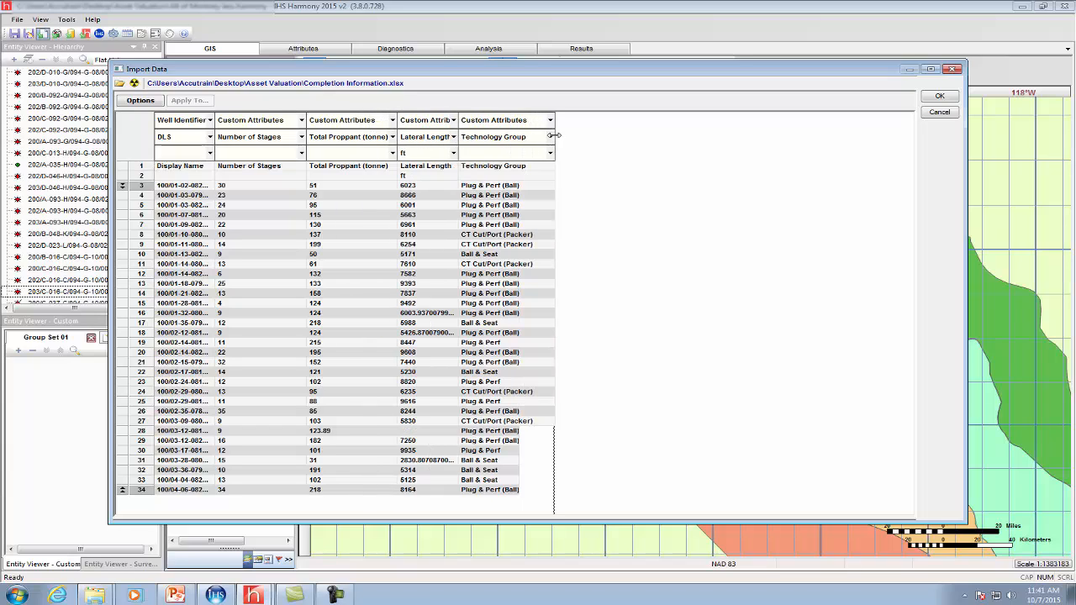
click(939, 97)
click(597, 364)
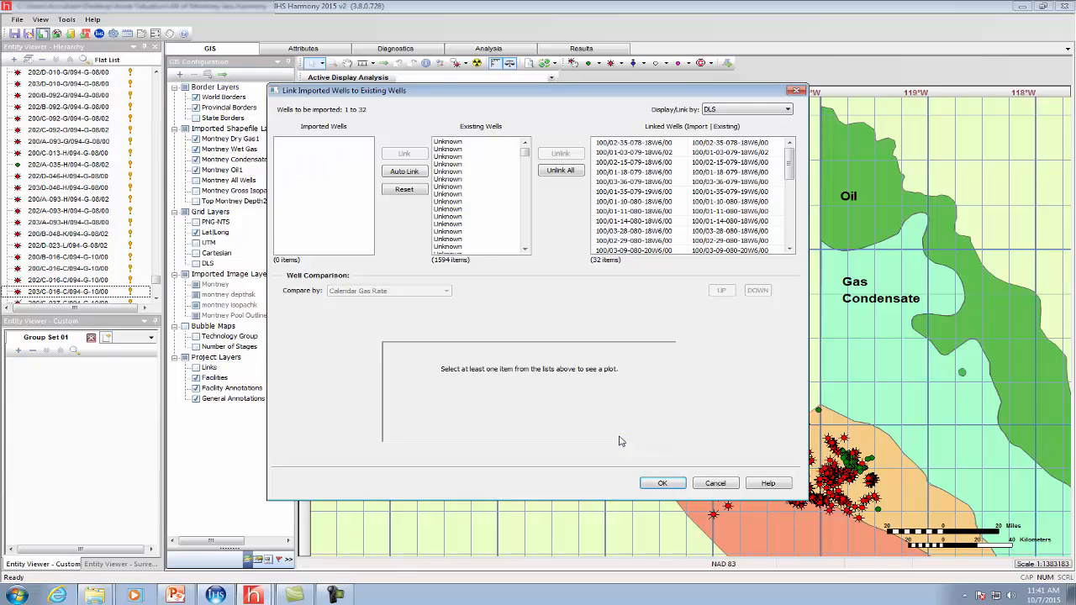
click(662, 483)
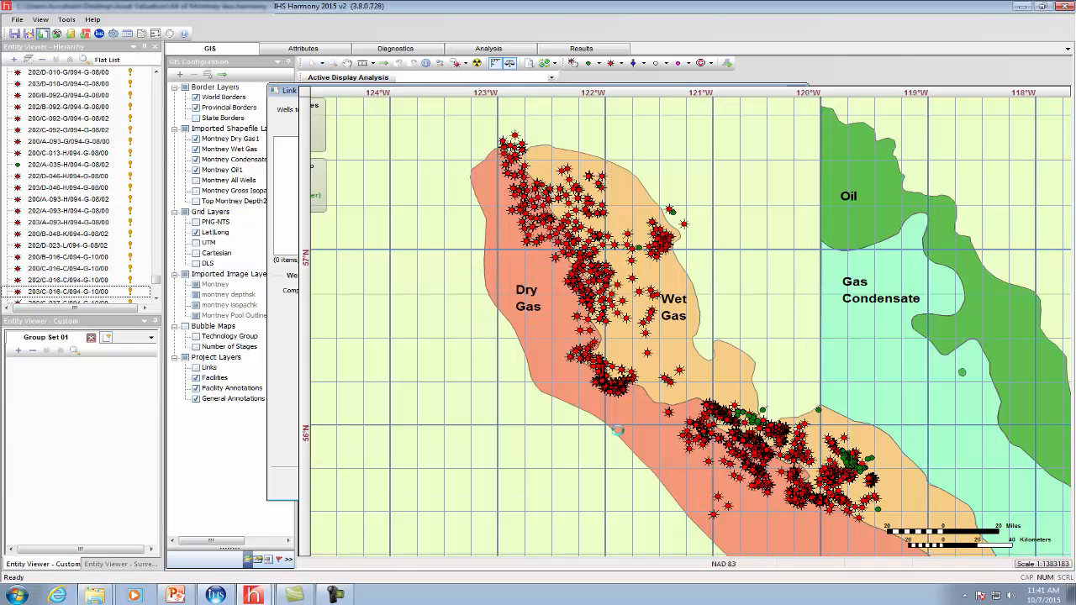
Step: Review the imported custom attributes for individual wells and for all wells in the hierarchy
click(138, 200)
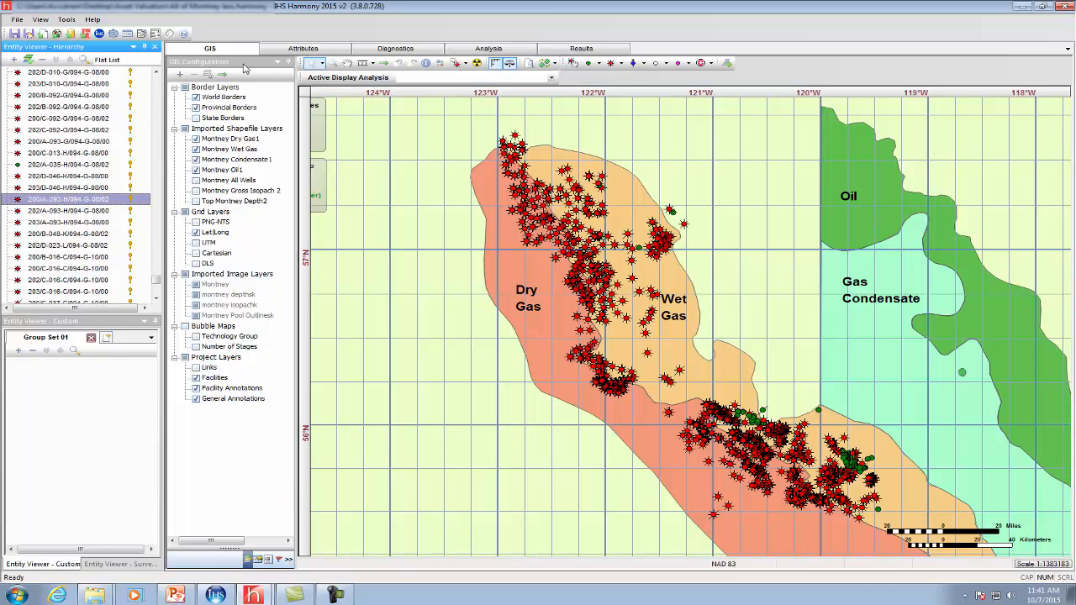
click(323, 51)
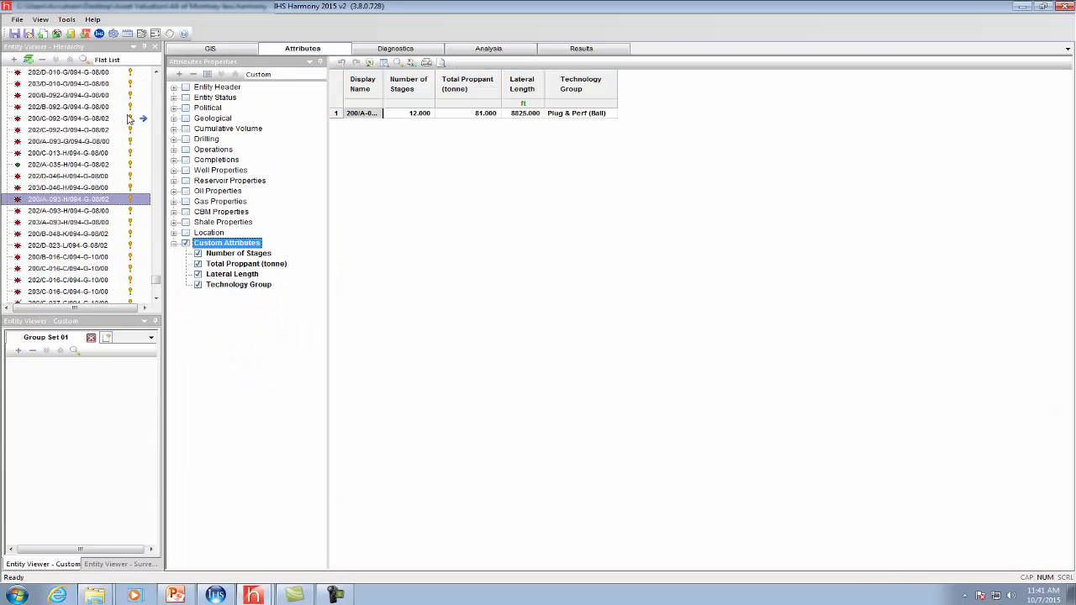
click(116, 153)
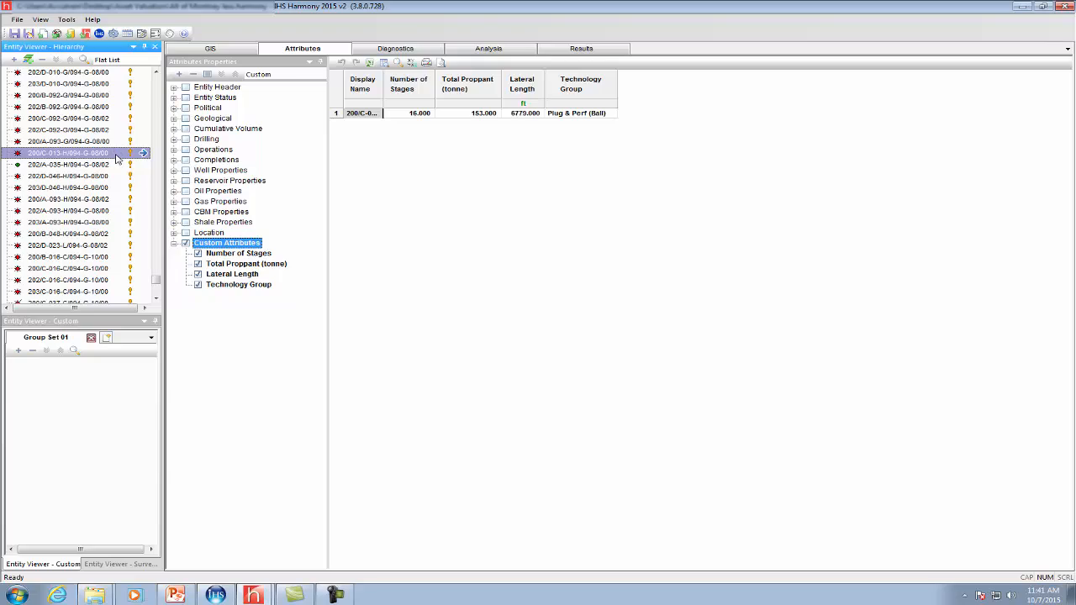
key(ctrl+a)
mouse_move(1065, 86)
mouse_down()
mouse_move(1056, 372)
mouse_move(1055, 82)
mouse_up()
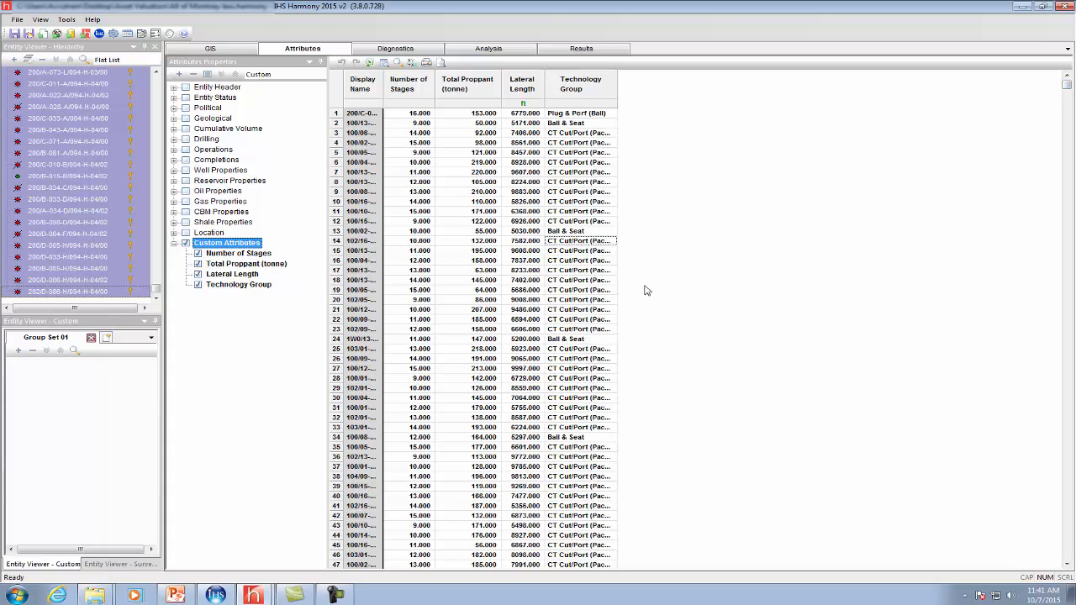
Step: Display the Technology Group bubble map on the GIS view and move its legend fully into view
click(211, 48)
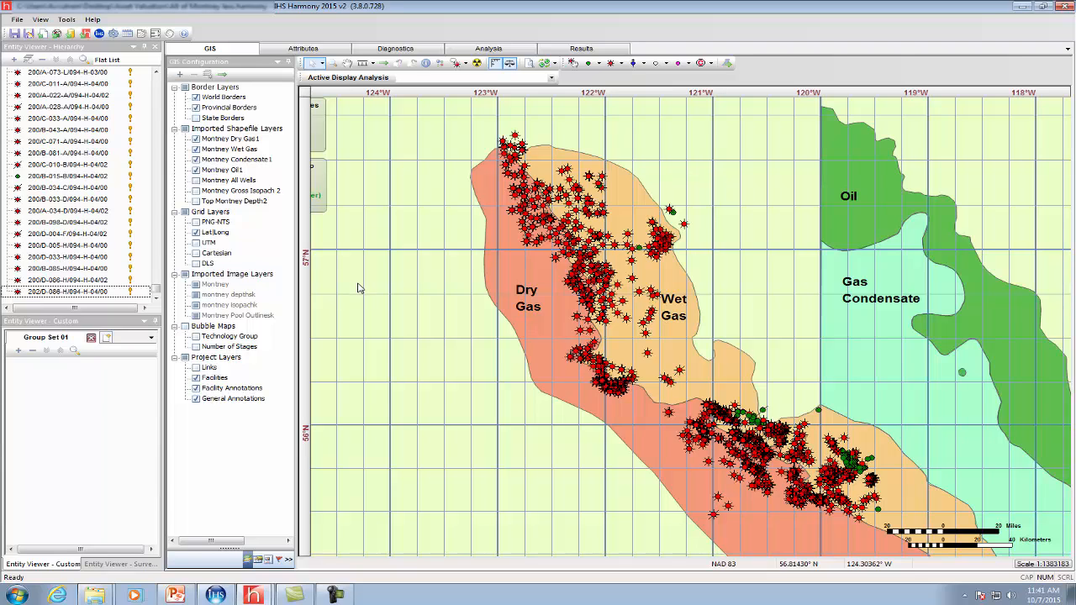
click(196, 336)
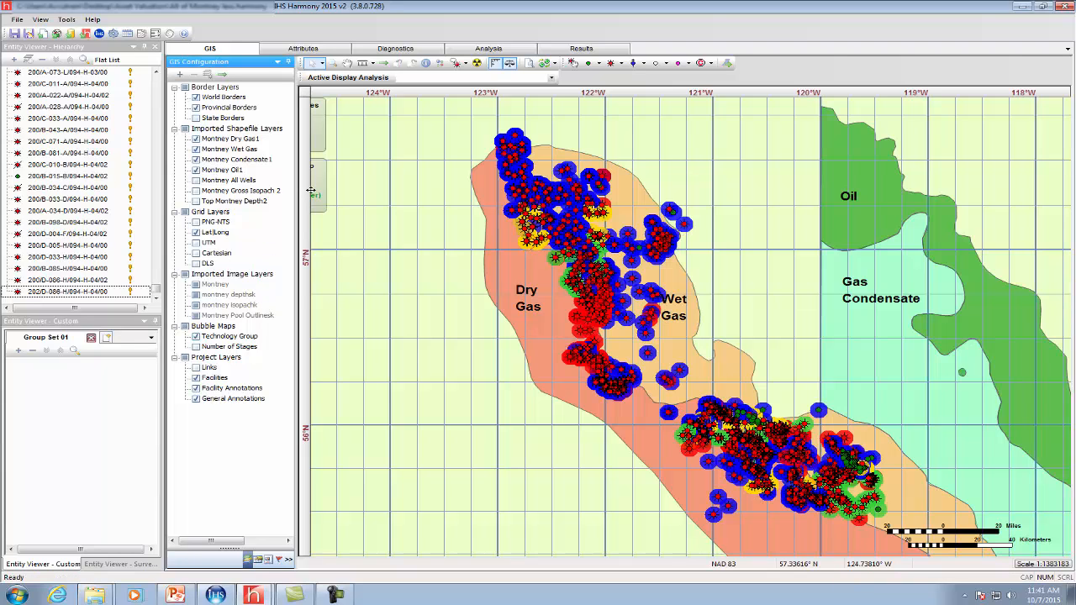
click(373, 174)
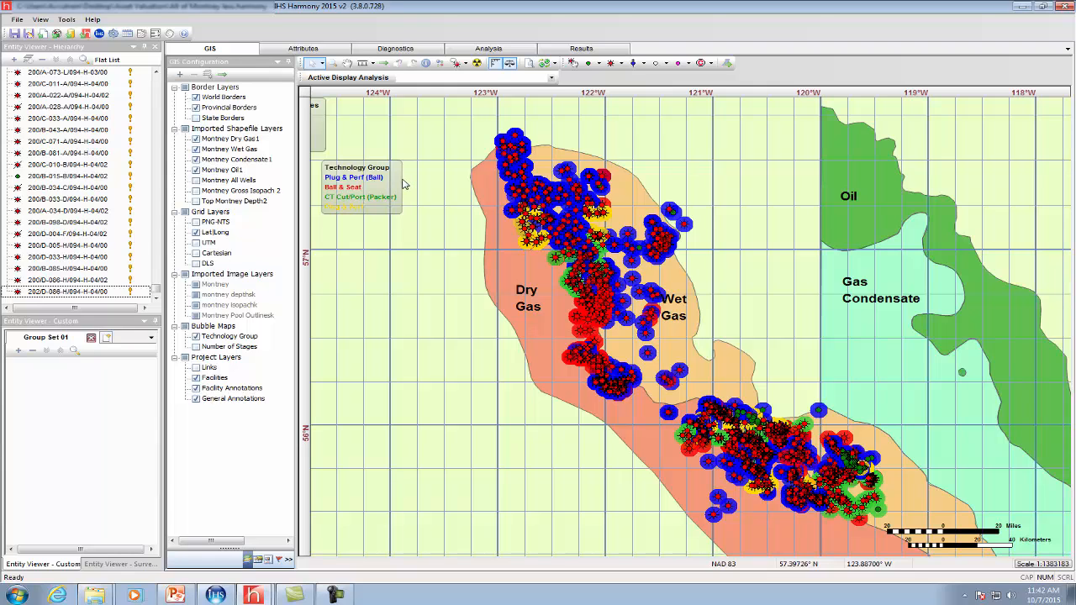
Step: Replace the Technology Group bubble map with the Number of Stages one and move its legend fully into view
click(196, 337)
click(196, 347)
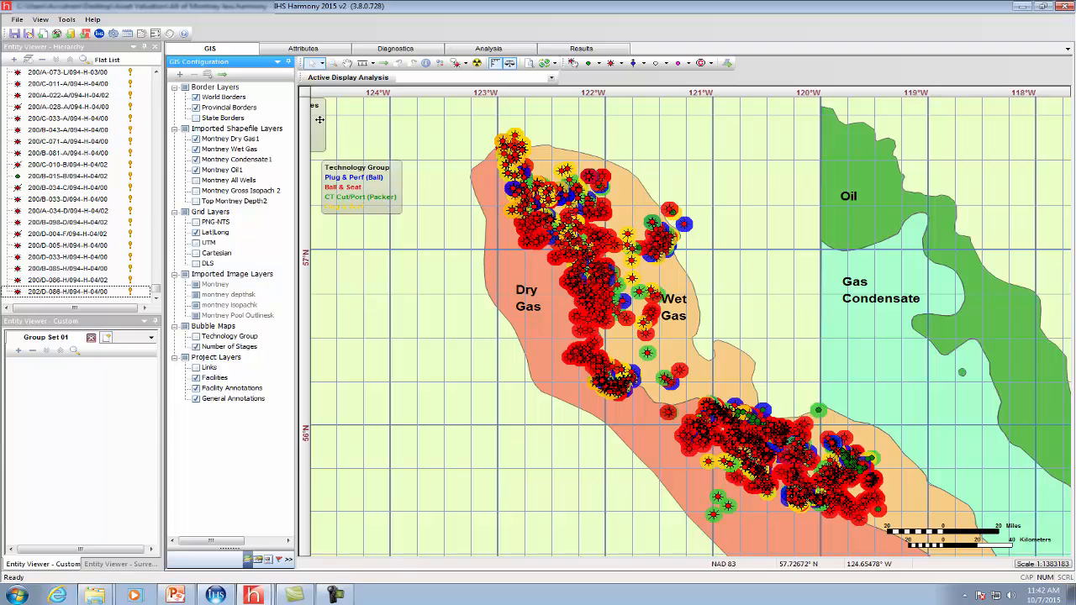
drag(319, 119, 385, 123)
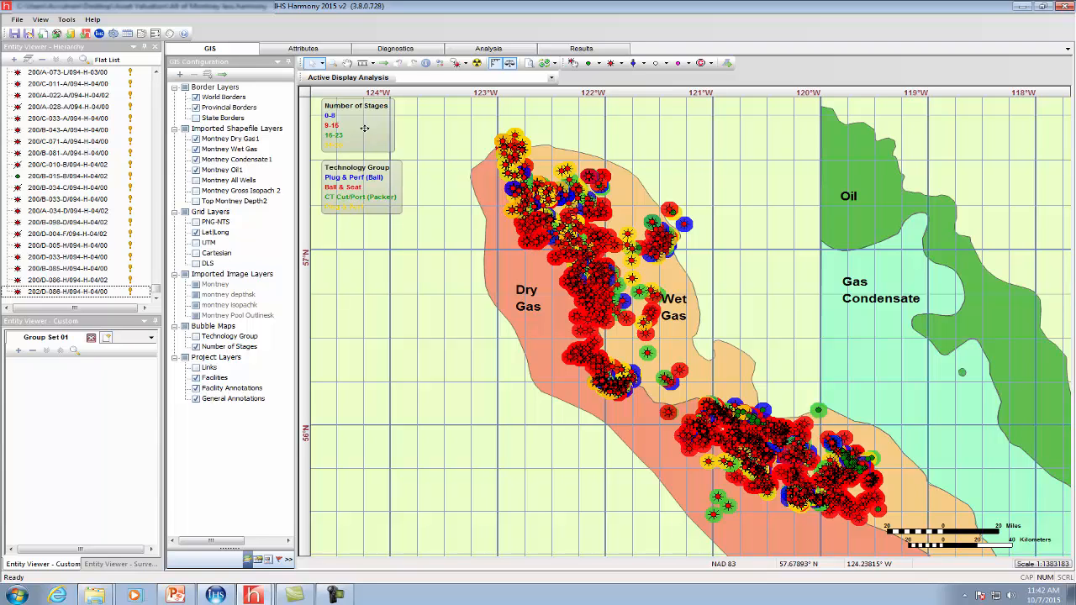
Step: Start an entity query from the well attributes and load the saved Montney Representative Group constraints
click(112, 131)
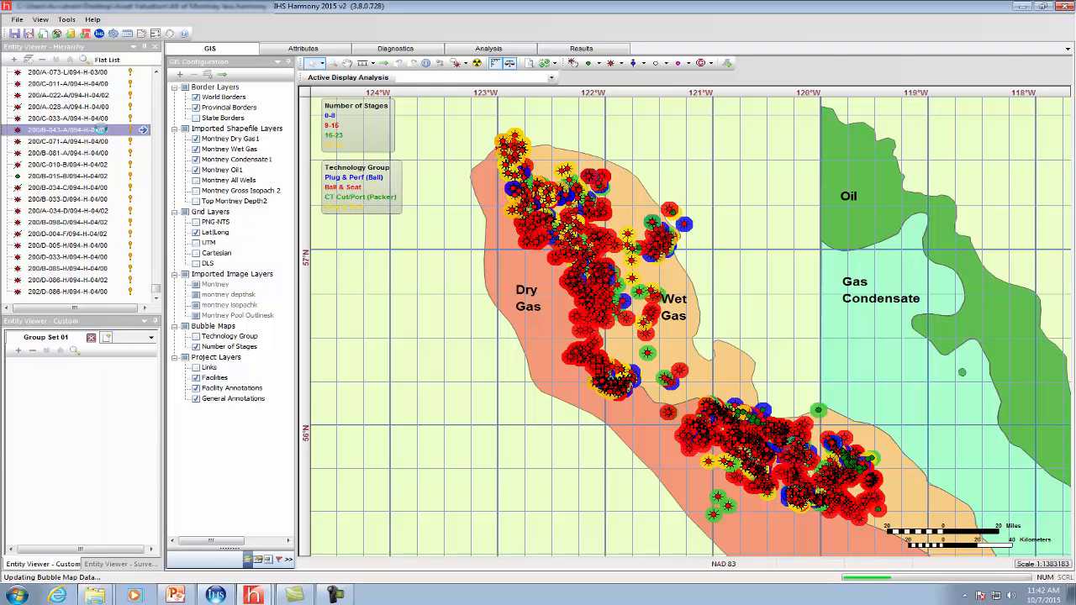
click(296, 50)
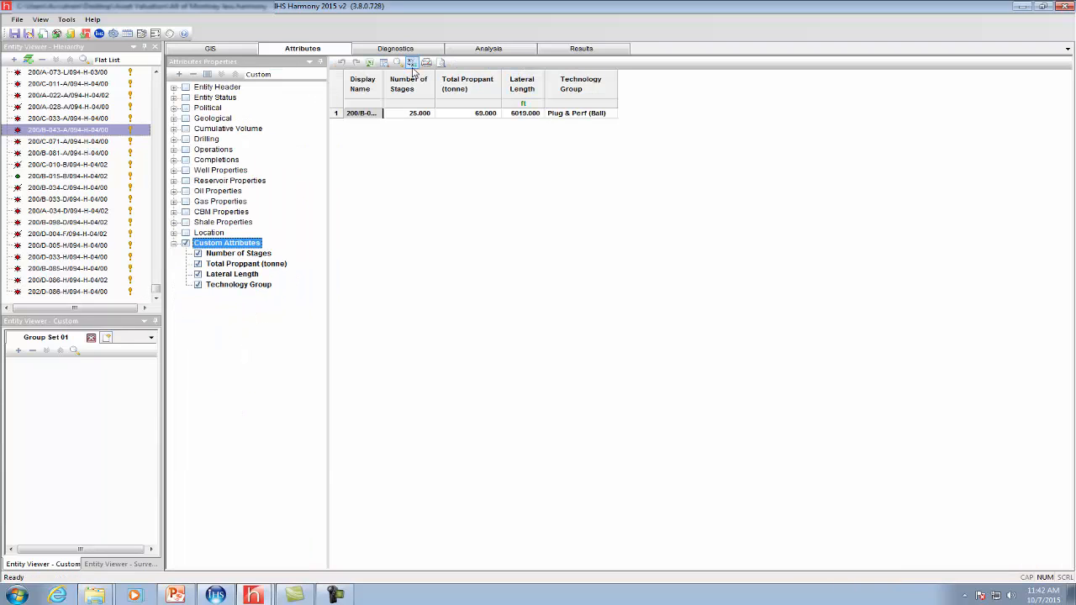
click(384, 64)
click(645, 238)
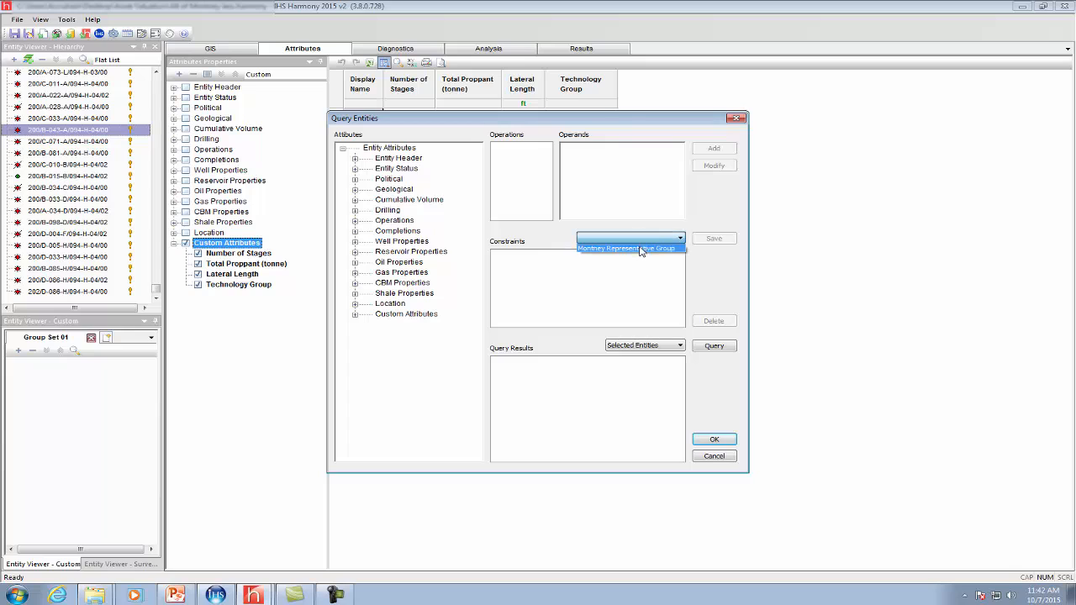
click(634, 251)
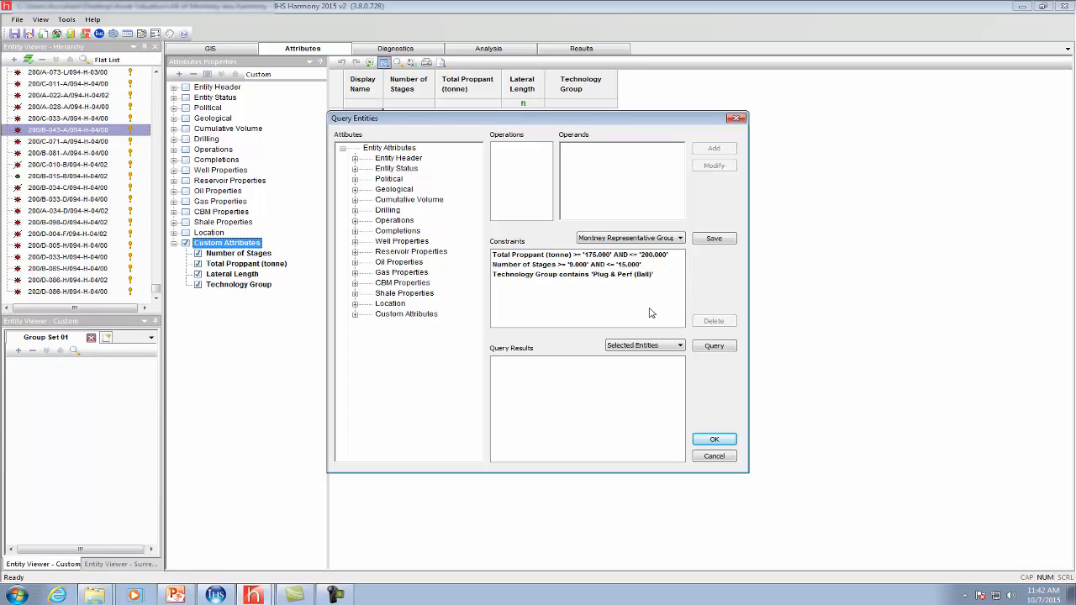
Step: Run the query on all entities and accept the matching wells as the selection
click(647, 345)
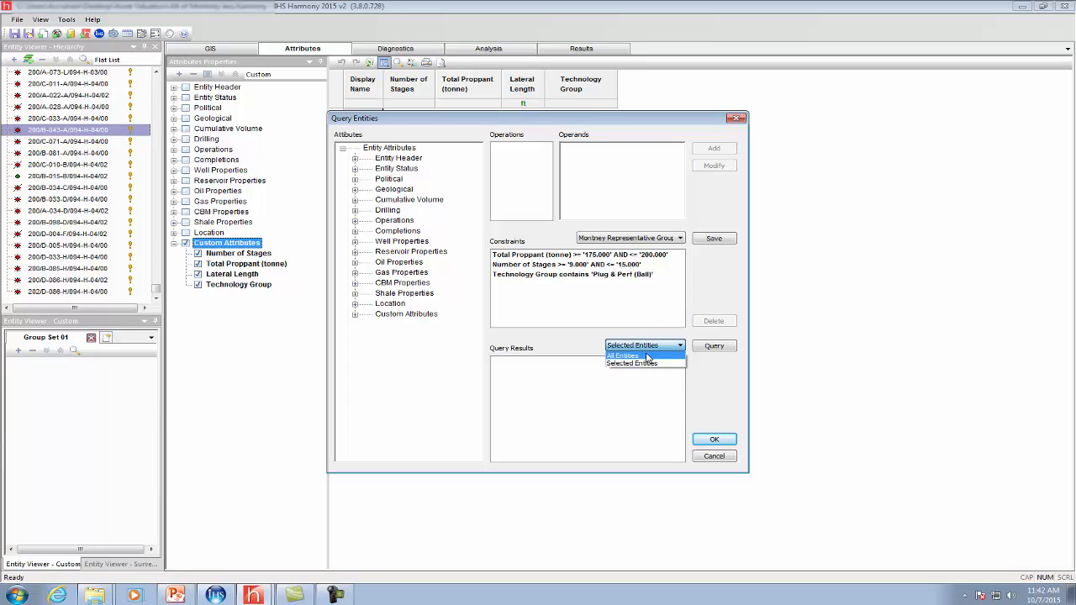
click(646, 359)
click(706, 348)
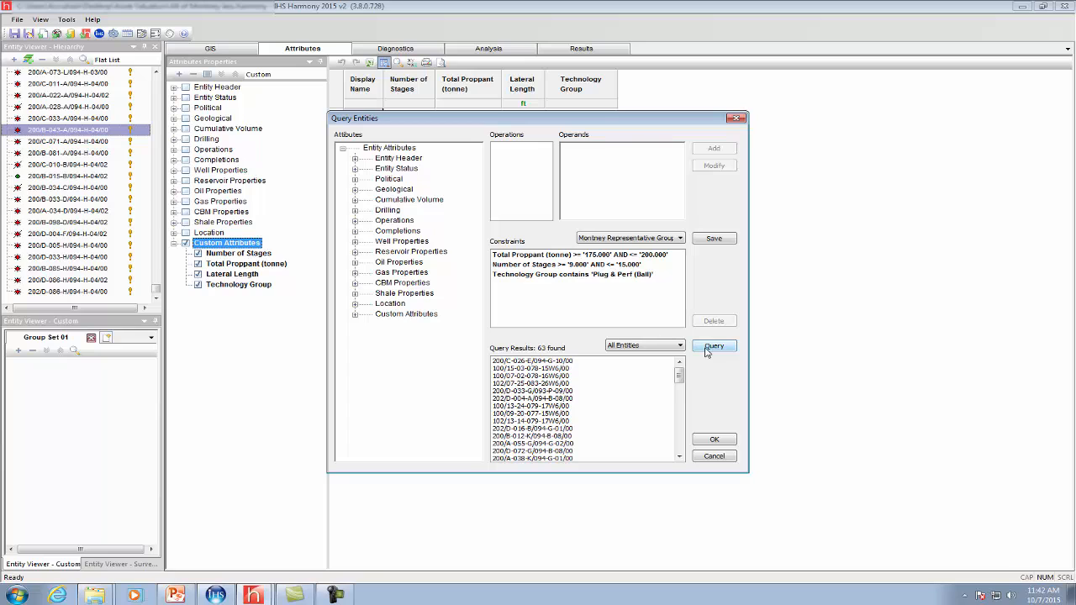
click(726, 437)
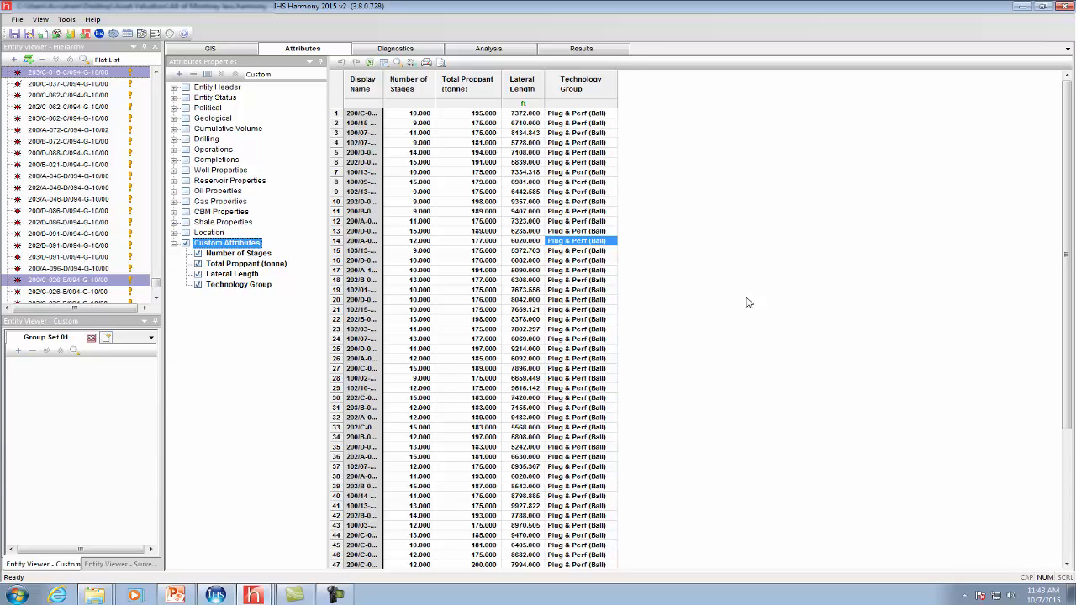
Step: Switch to the other Harmony project and show the Gas Typewell plot for the GAS / FLOWING well group
click(1021, 6)
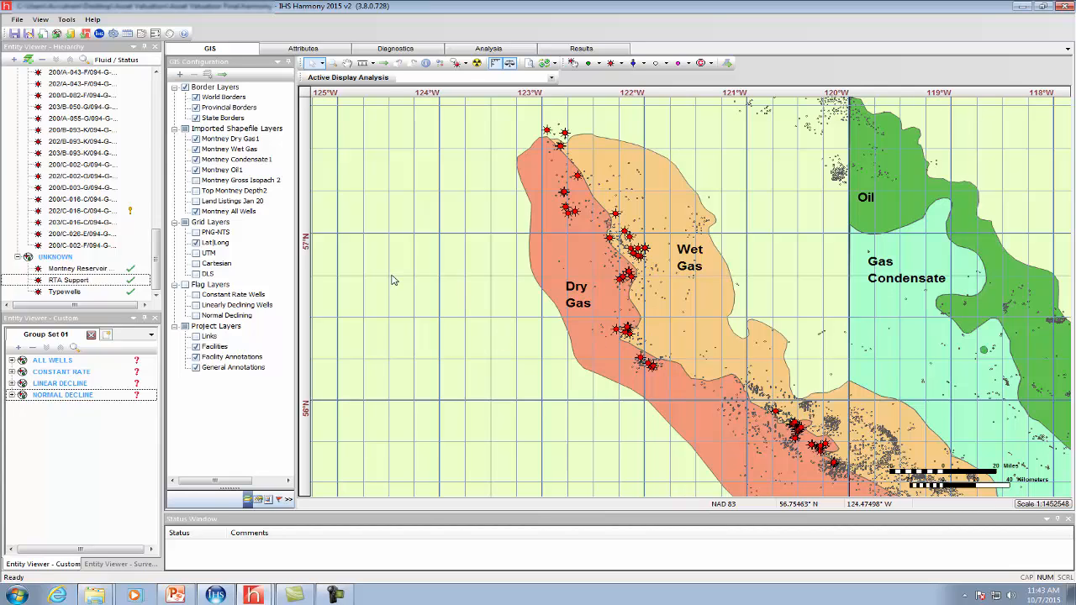
drag(156, 252, 157, 111)
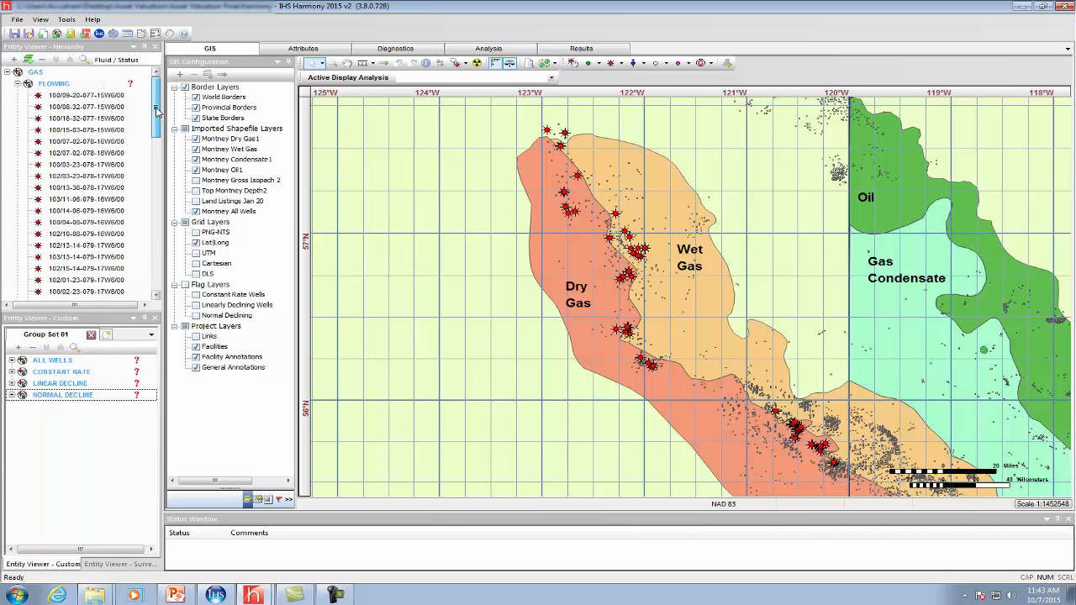
click(57, 84)
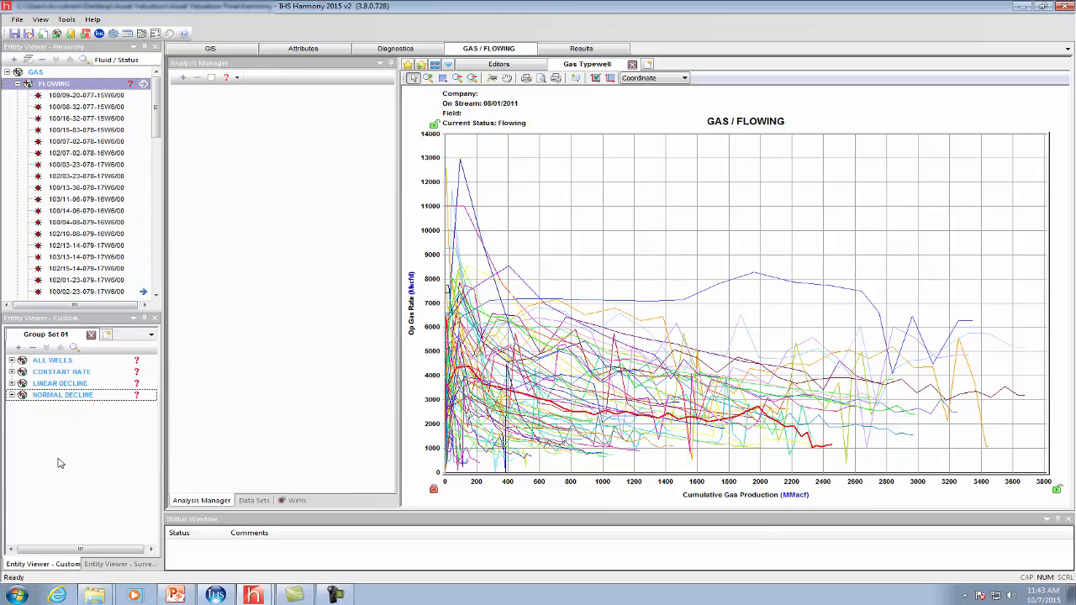
Step: Compare the Gas Typewell plots of the CONSTANT RATE, LINEAR DECLINE and NORMAL DECLINE groups
click(59, 373)
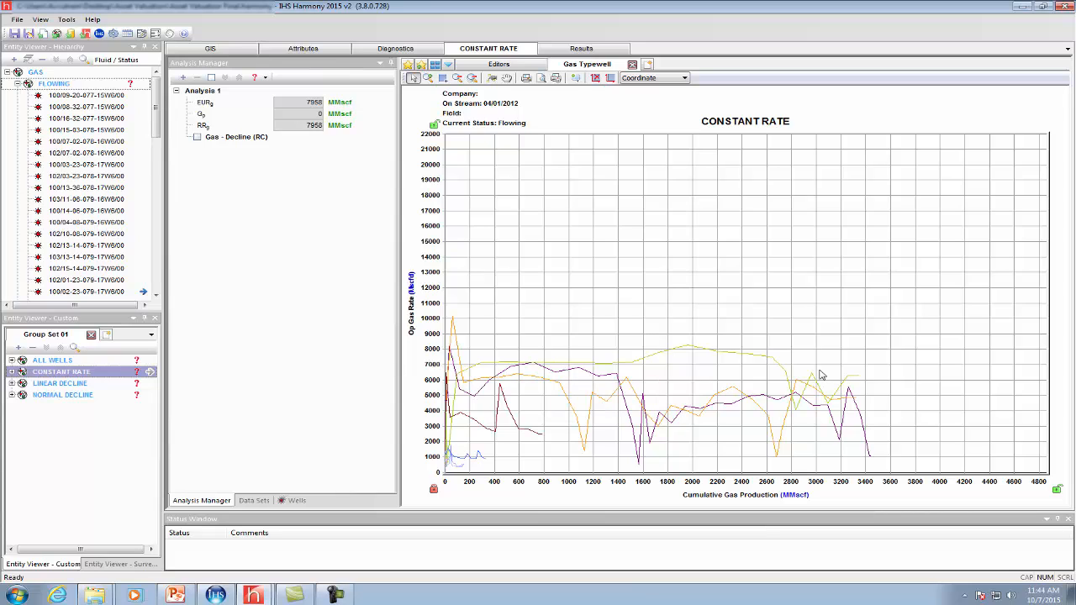
click(79, 385)
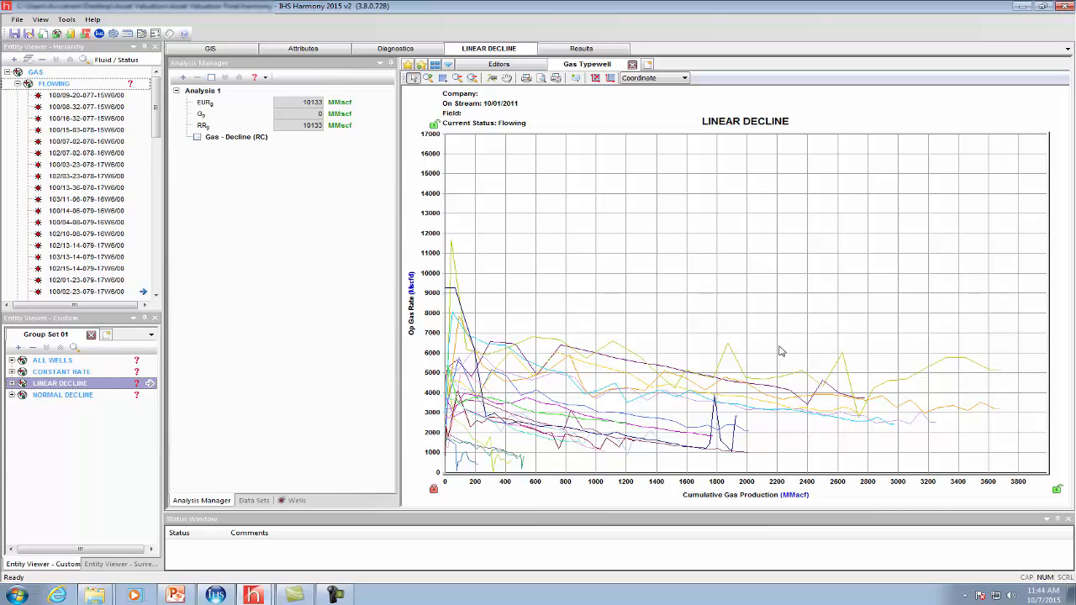
click(63, 395)
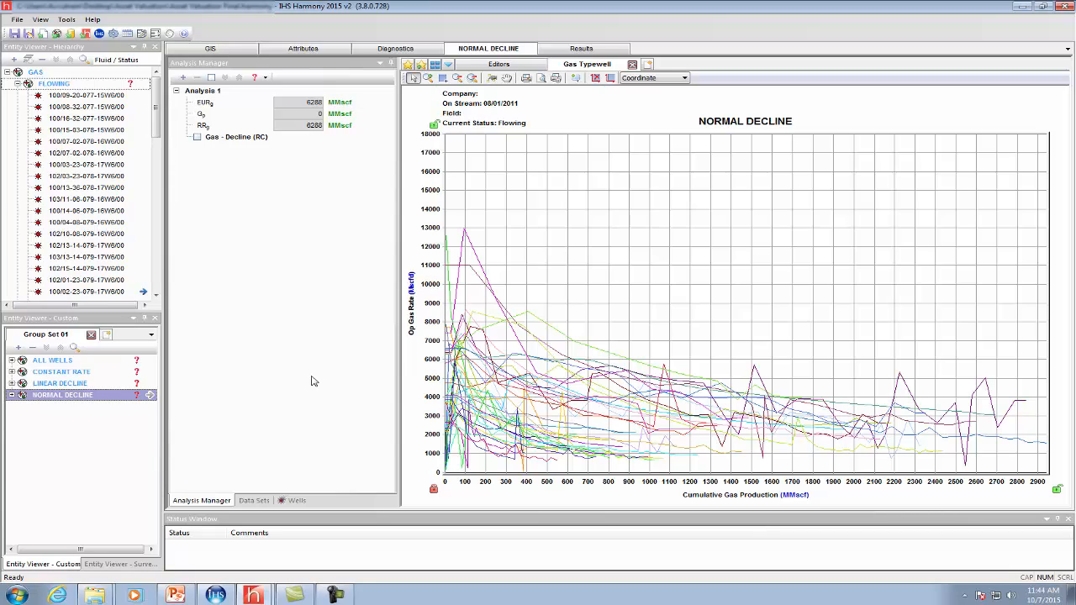
Step: Display the Constant Rate Wells, Linearly Declining Wells and Normal Declining flag layers on the GIS map
click(223, 49)
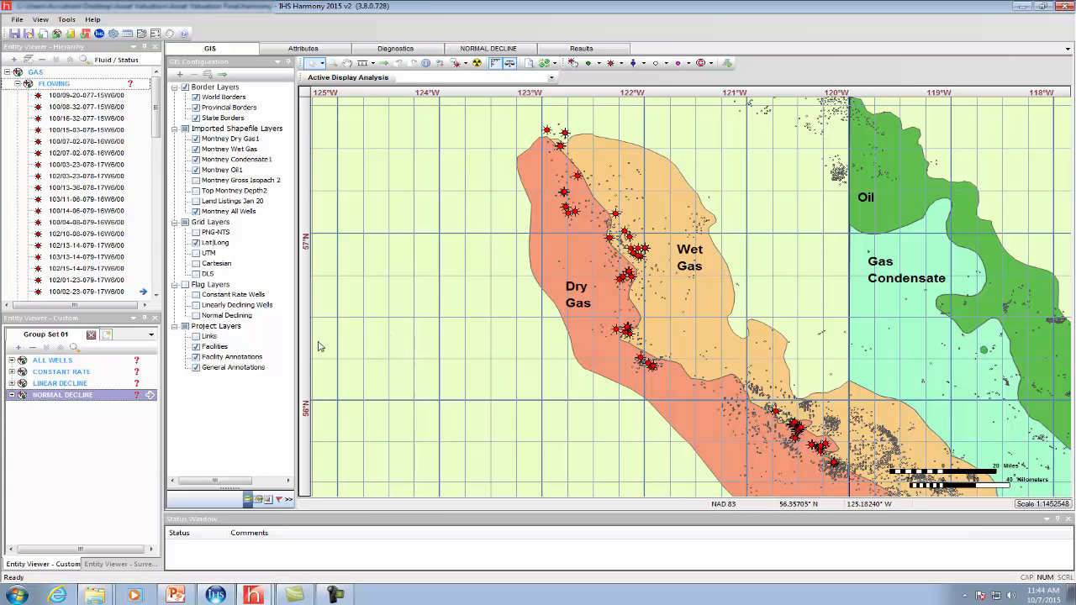
click(196, 295)
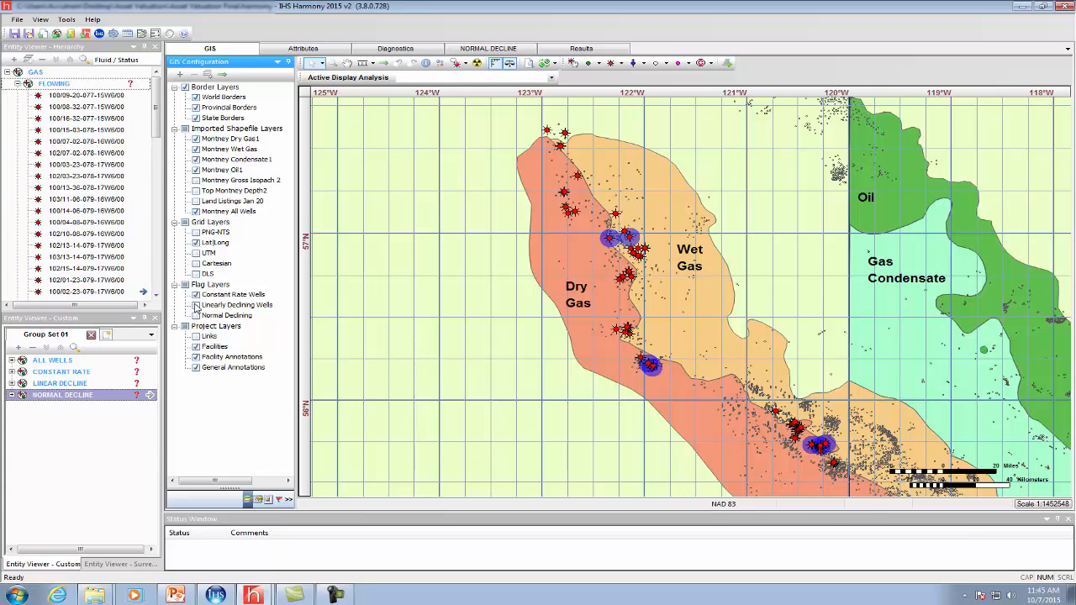
click(196, 305)
click(196, 316)
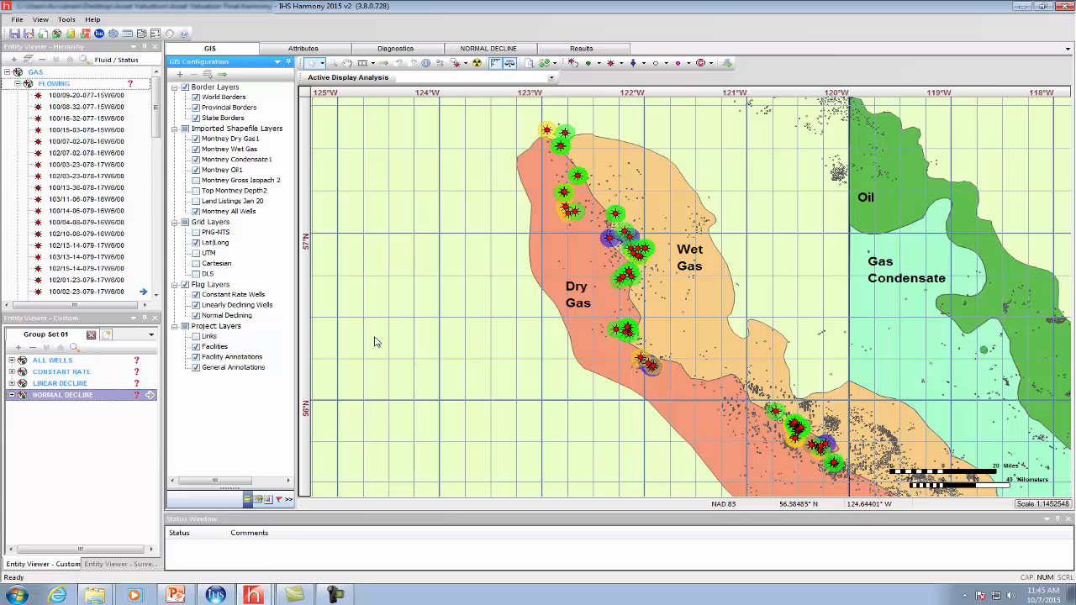
Step: Show the gas decline on the NORMAL DECLINE group's plot and lower its initial rate to about 5345 Mscfd
double_click(64, 399)
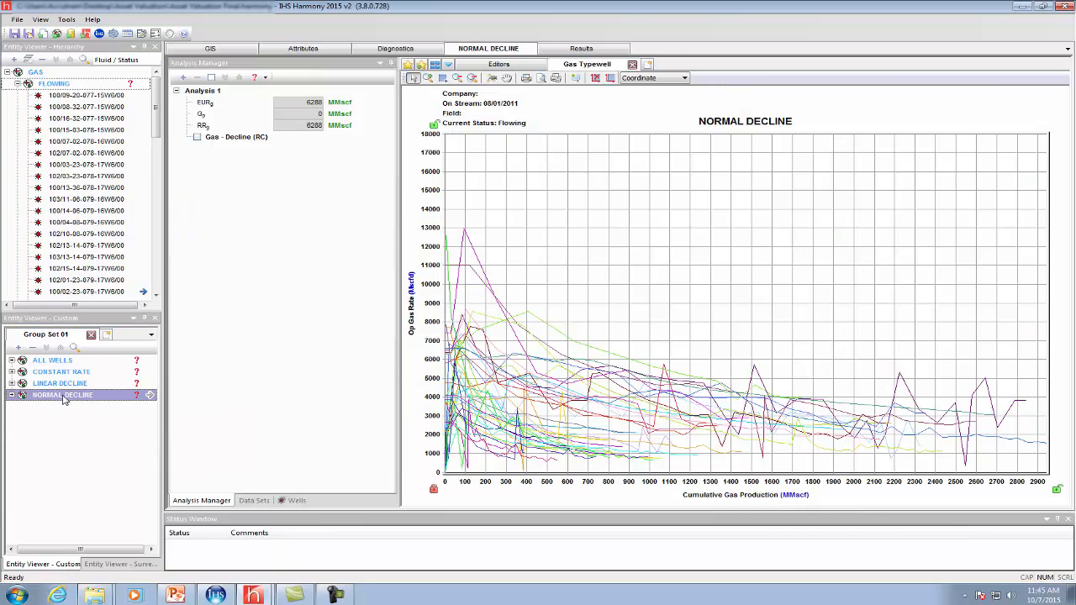
click(198, 139)
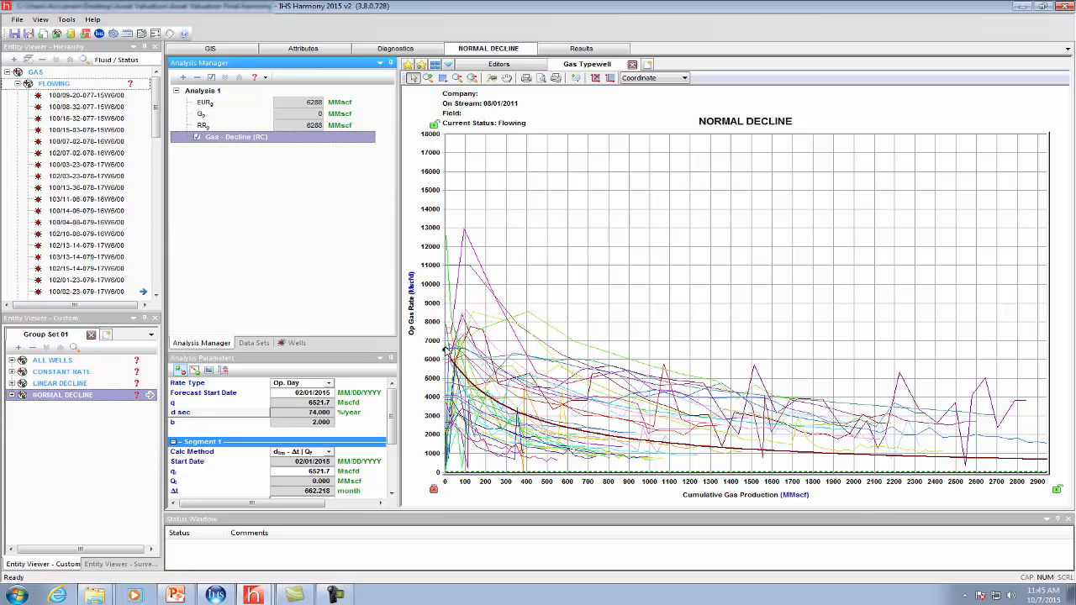
mouse_move(447, 350)
mouse_down()
mouse_move(451, 239)
mouse_move(451, 346)
mouse_move(461, 271)
mouse_move(457, 382)
mouse_up()
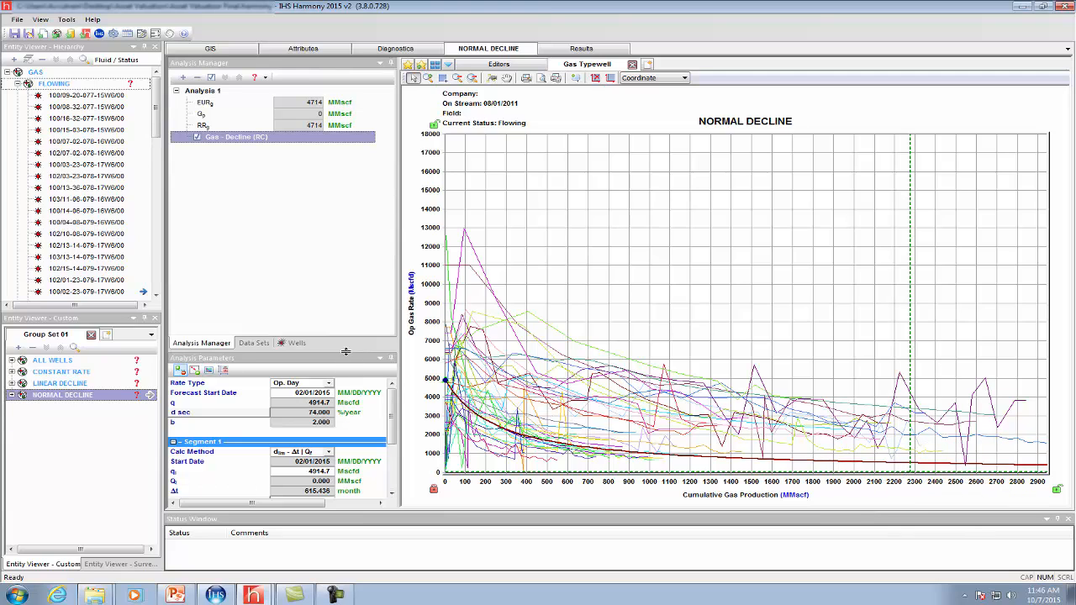
drag(346, 352, 351, 285)
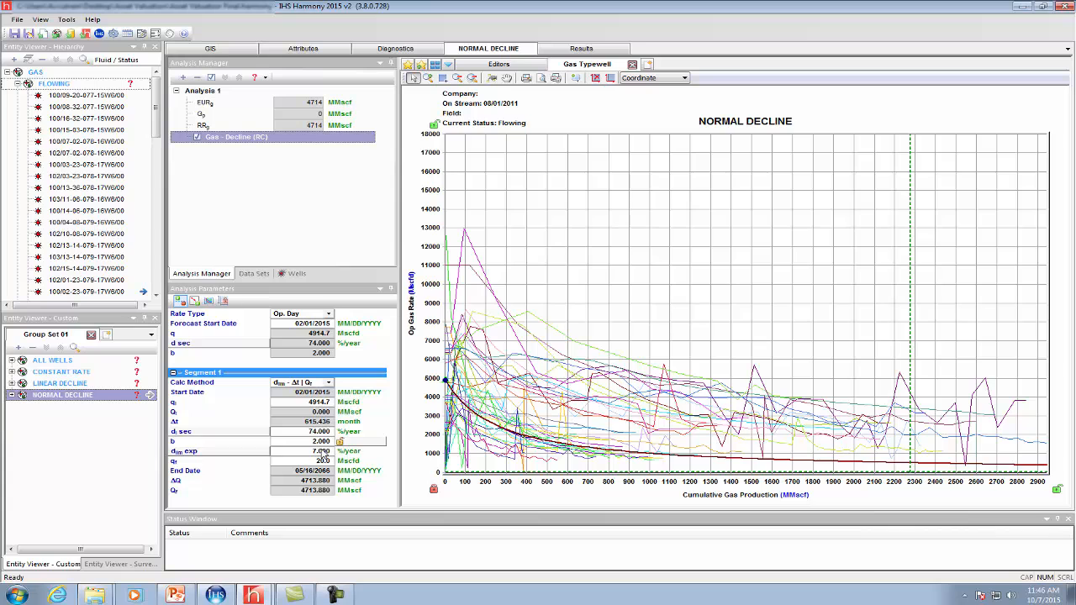
mouse_move(449, 381)
mouse_down()
mouse_move(448, 302)
mouse_move(444, 379)
mouse_up()
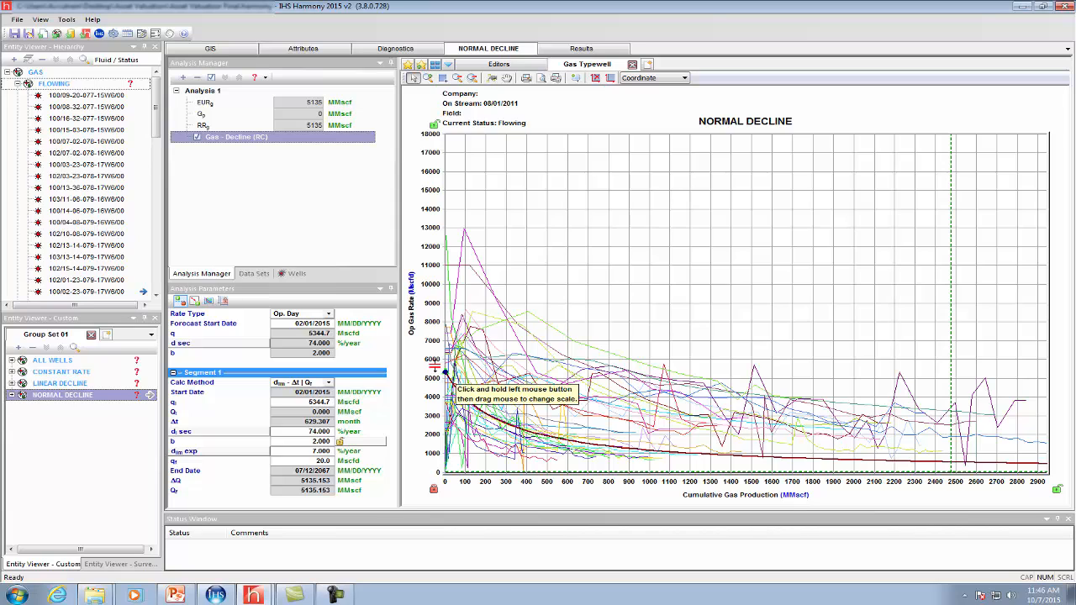
Step: Show the gas decline curves for the LINEAR DECLINE and CONSTANT RATE groups, adjusting their initial rates to about 6904 and 12464 Mscfd respectively
click(79, 384)
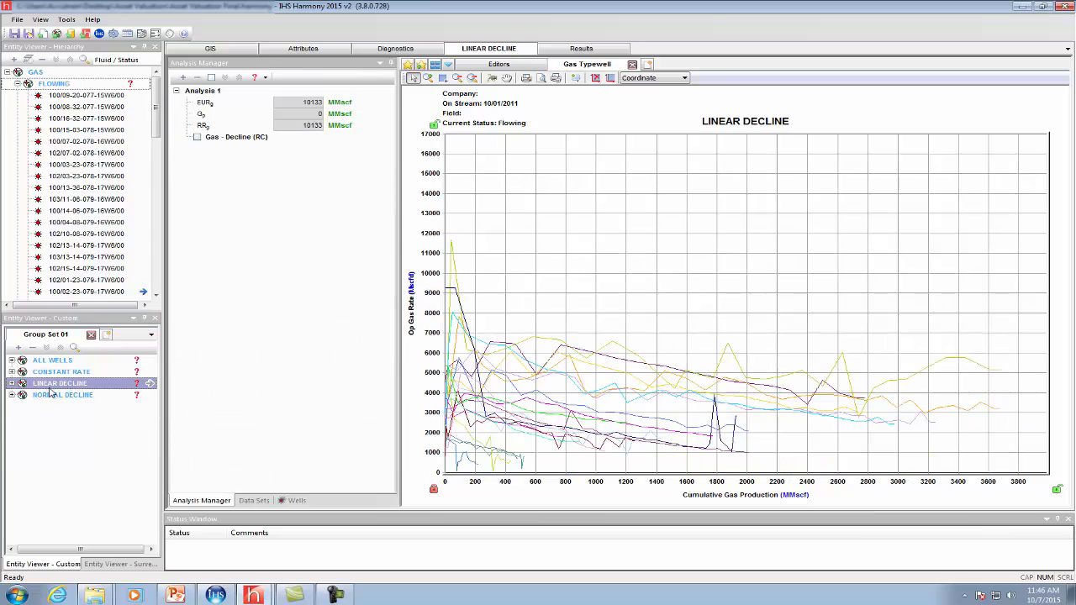
click(202, 140)
click(196, 136)
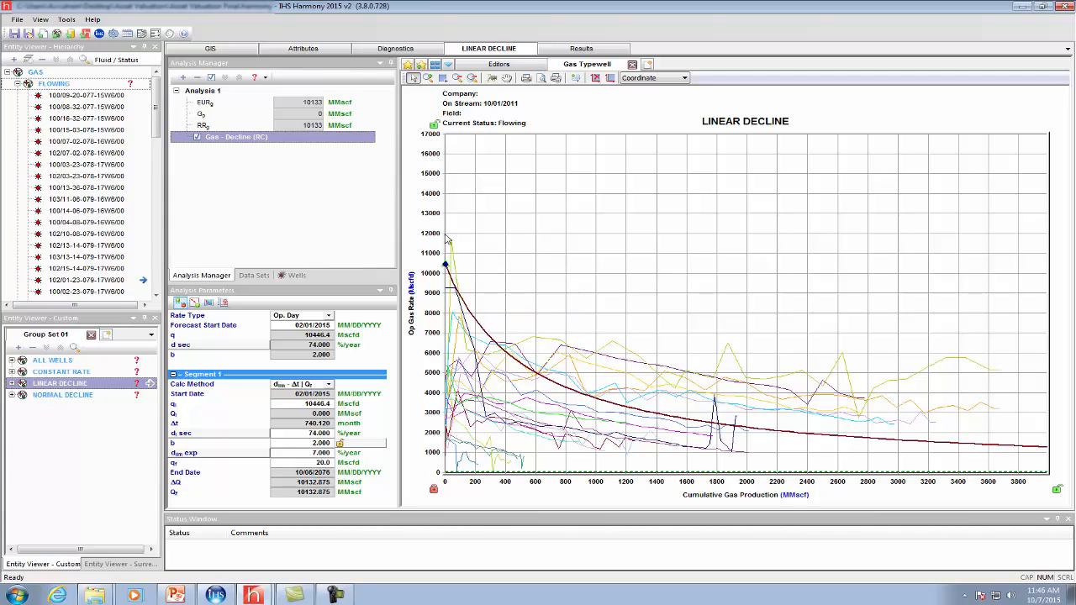
drag(447, 267, 487, 341)
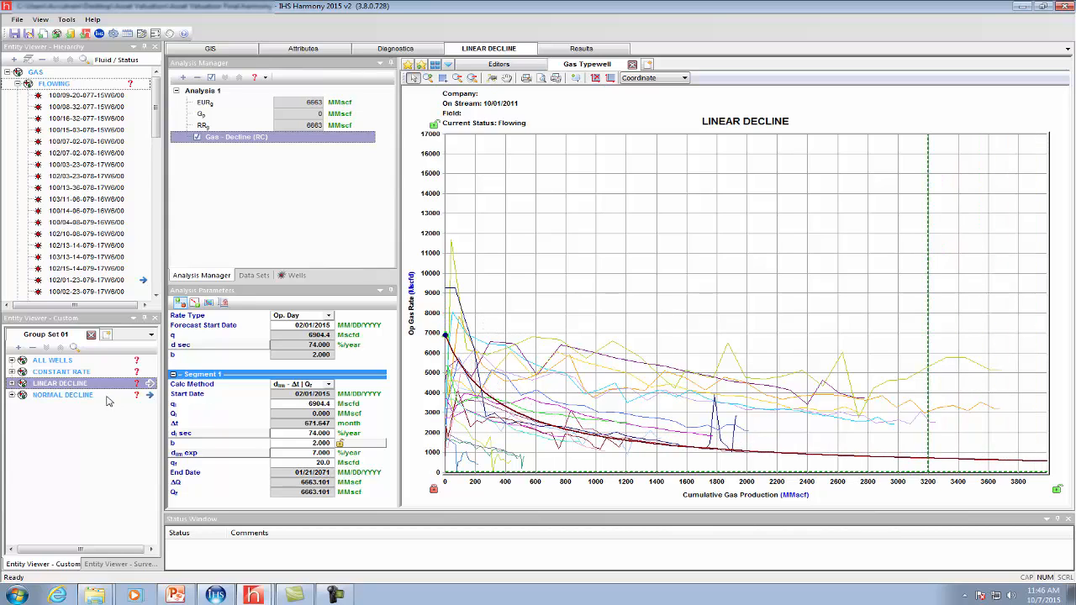
click(82, 371)
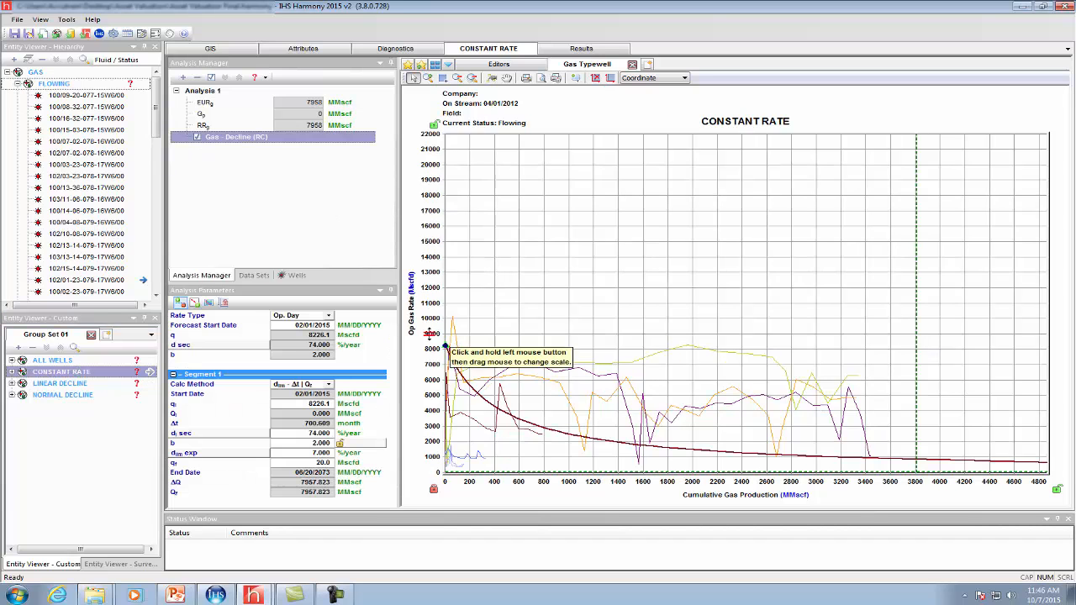
drag(447, 347, 463, 286)
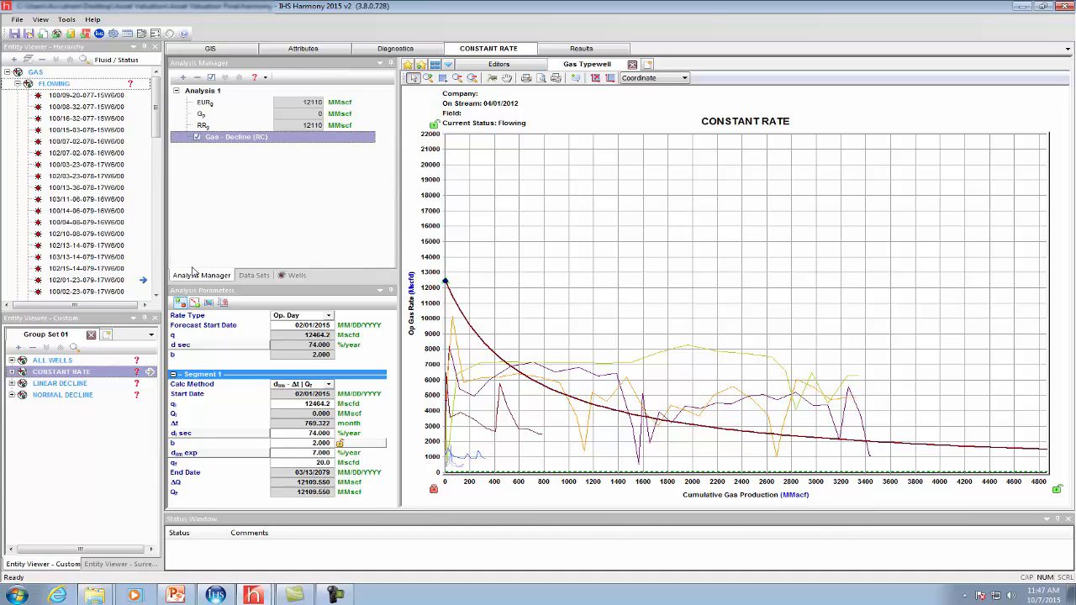
Step: Open the Montney Reservoir Characterization well and add an IHS RTA Hybrid analysis for gas
drag(158, 141, 155, 281)
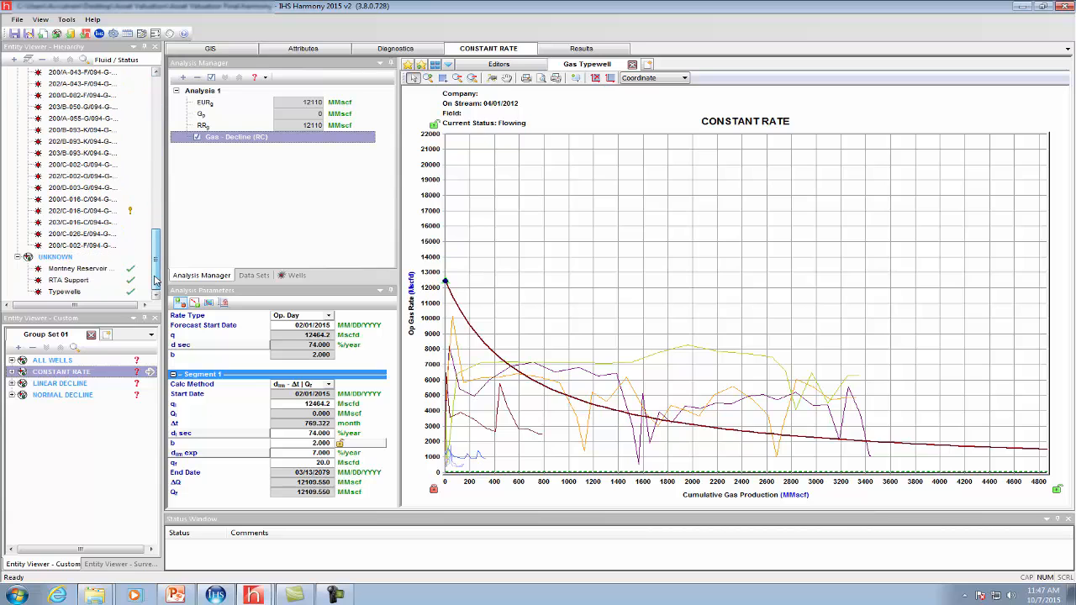
click(95, 267)
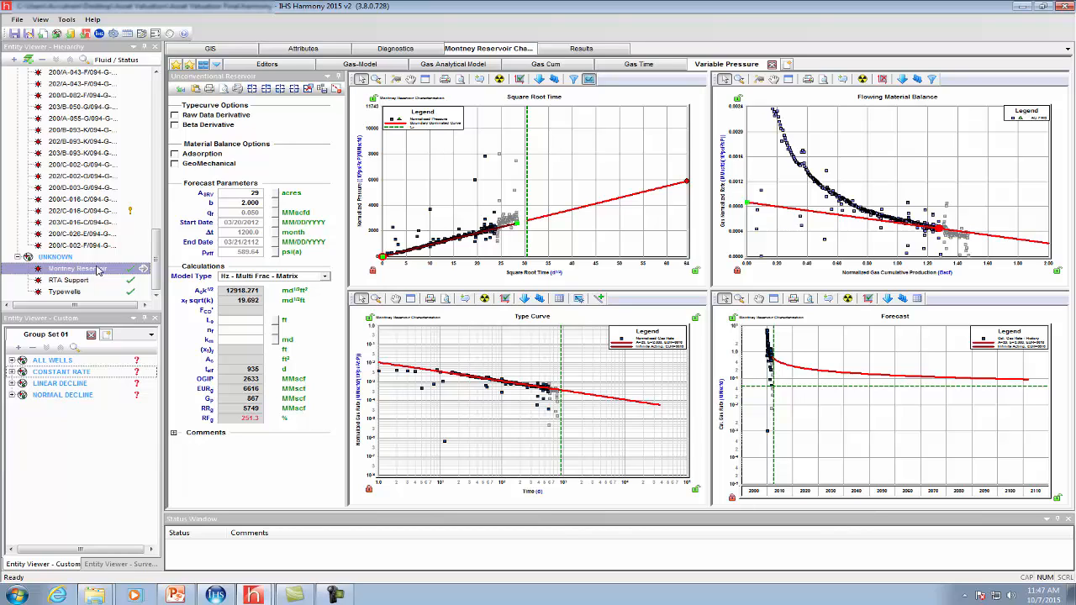
click(788, 64)
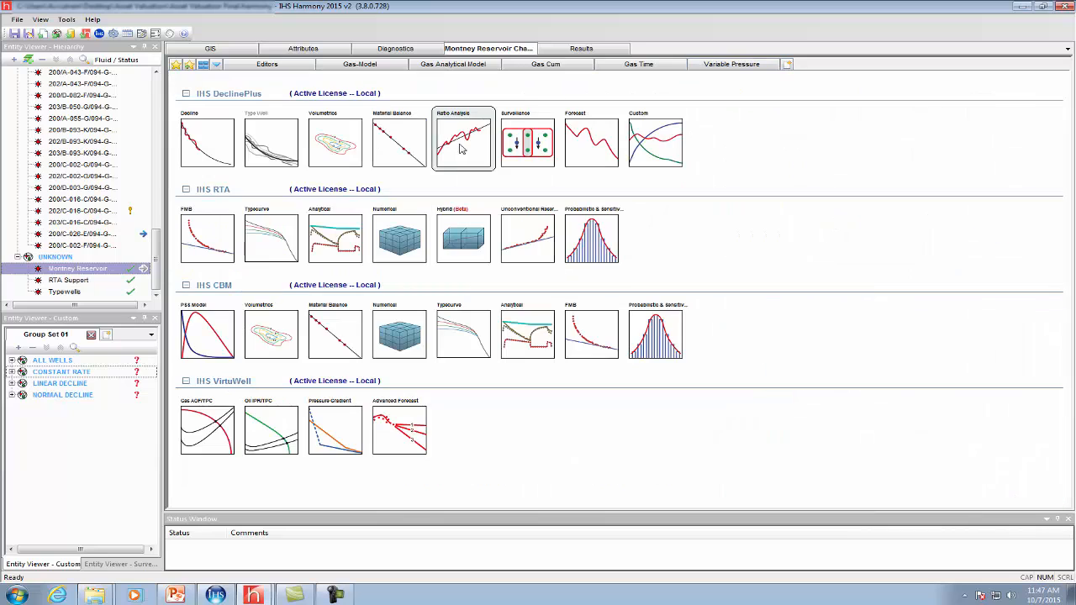
right_click(461, 238)
click(509, 246)
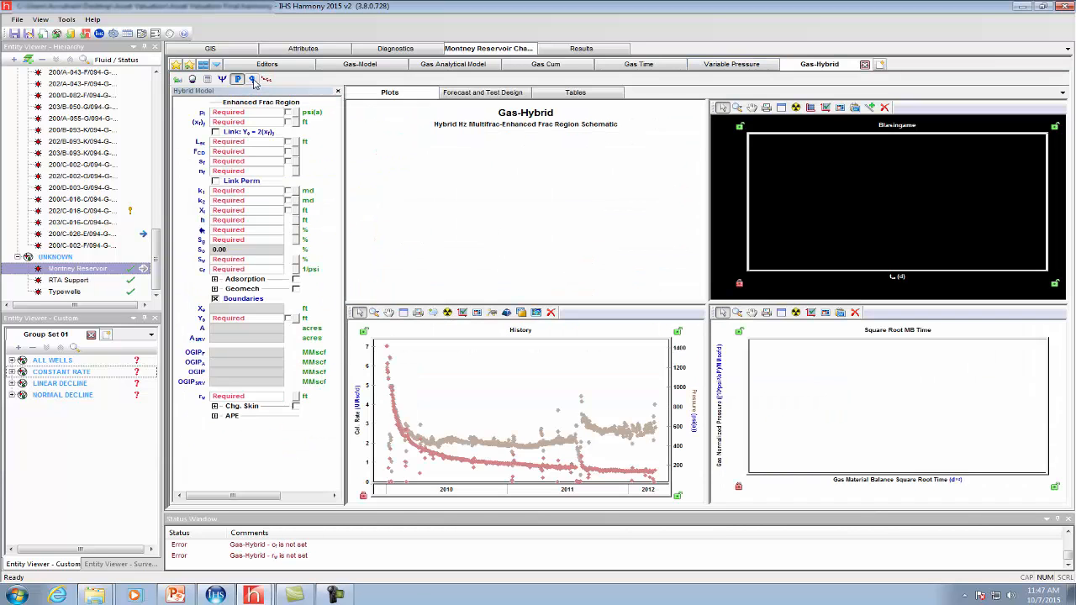
Step: Calculate the Gas-Hybrid model for rate using the default parameters and an inner region distance XI of 10 ft
click(251, 79)
click(220, 124)
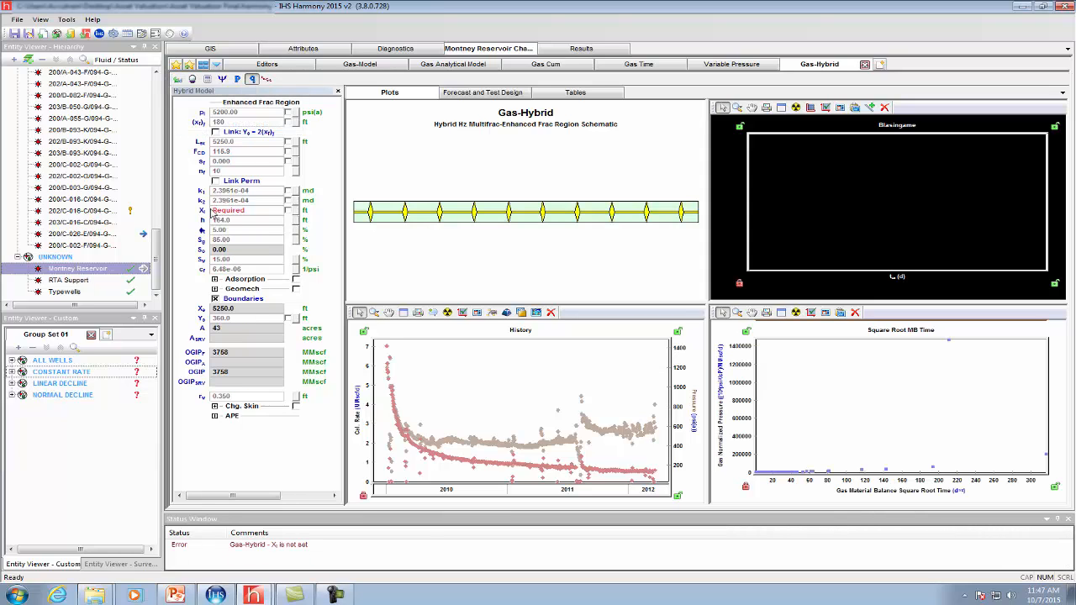
click(213, 211)
text(10)
key(Tab)
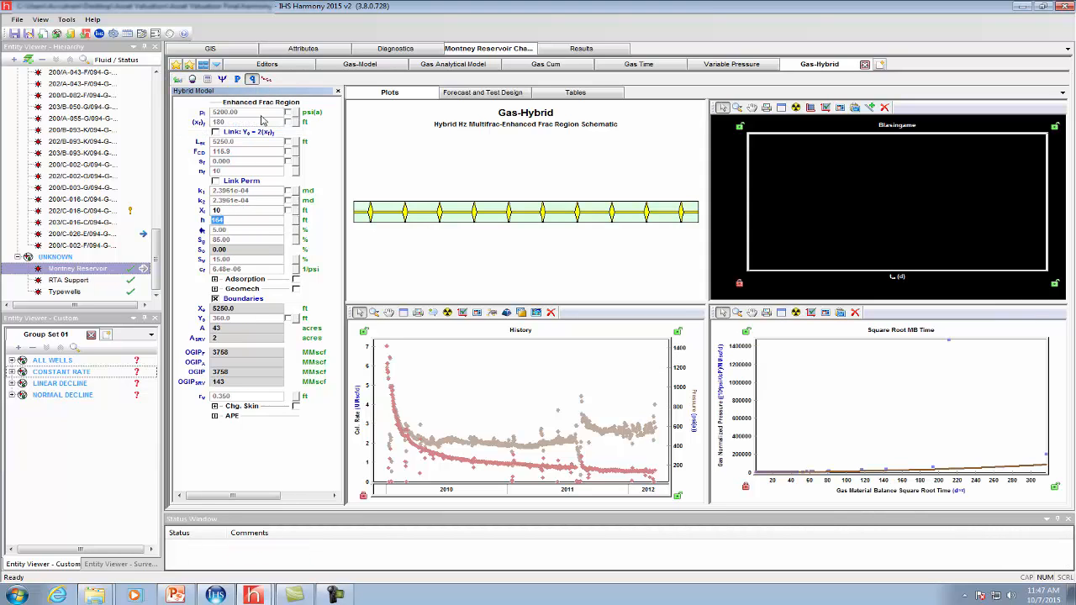
click(222, 80)
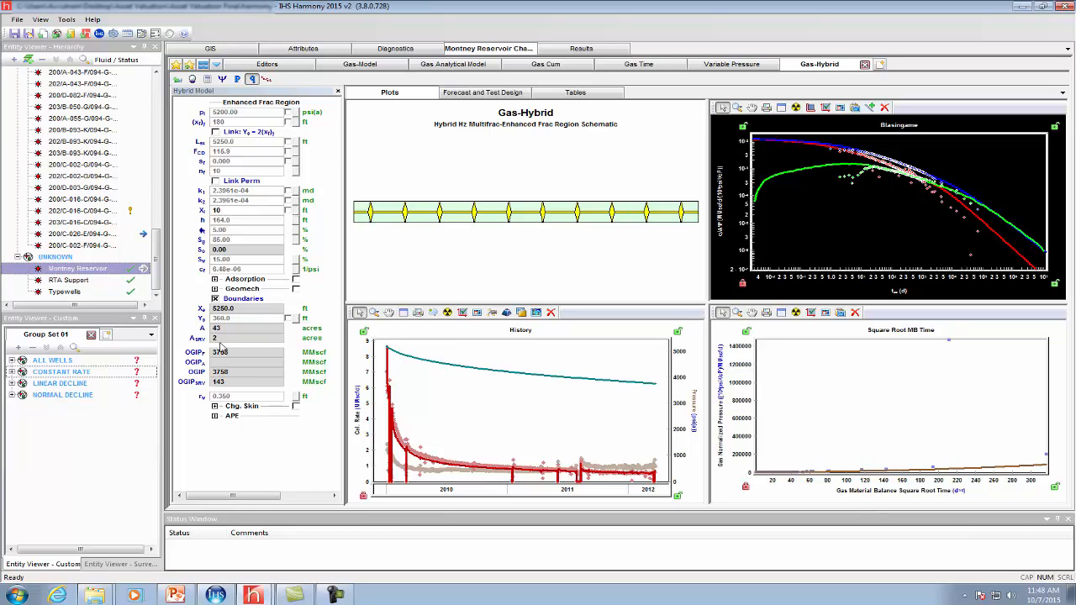
Step: Examine the RTA Support well's probabilistic calculation results and the comparison plot of Arps, multi-segment and probabilistic forecasts against all wells
click(72, 280)
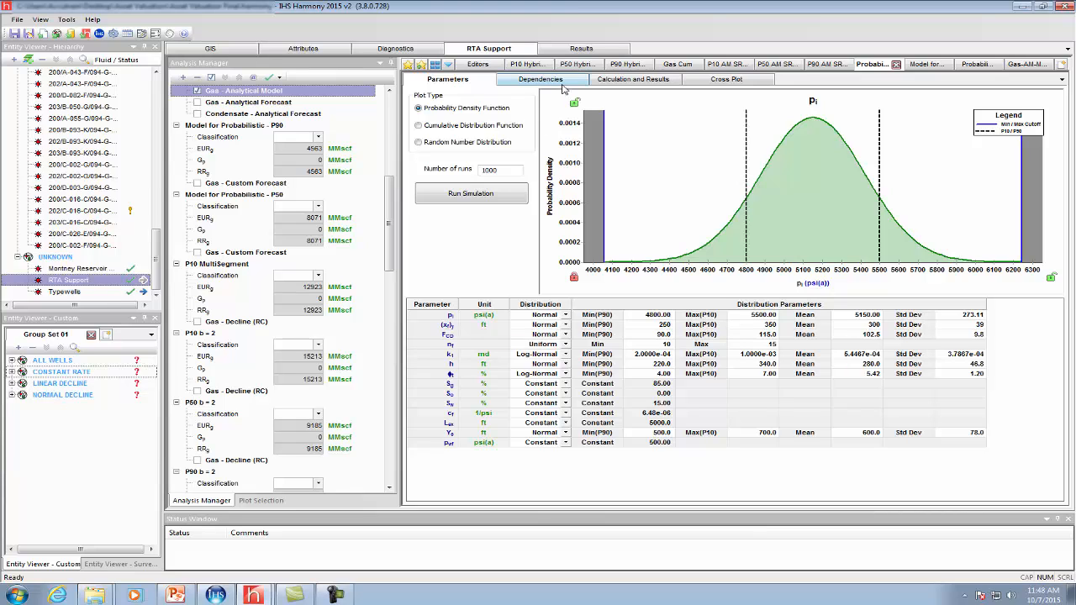
click(651, 82)
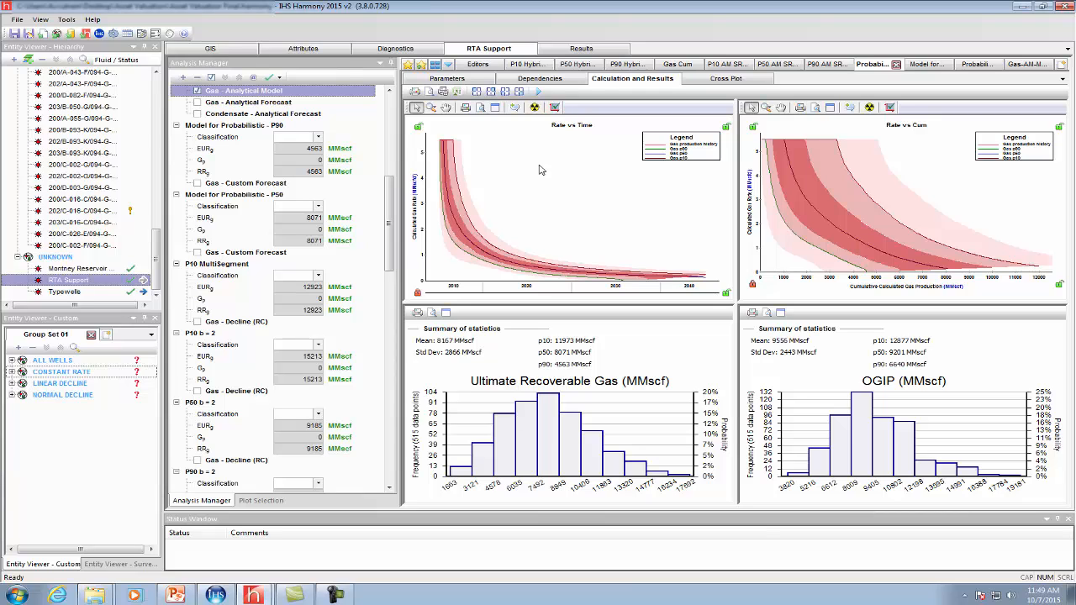
click(580, 48)
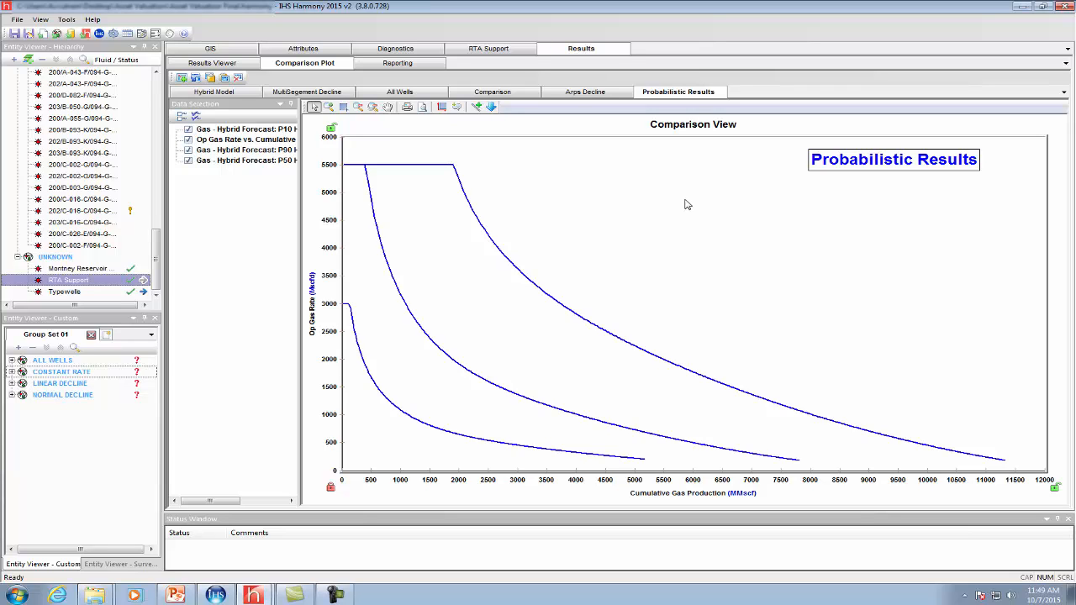
click(498, 93)
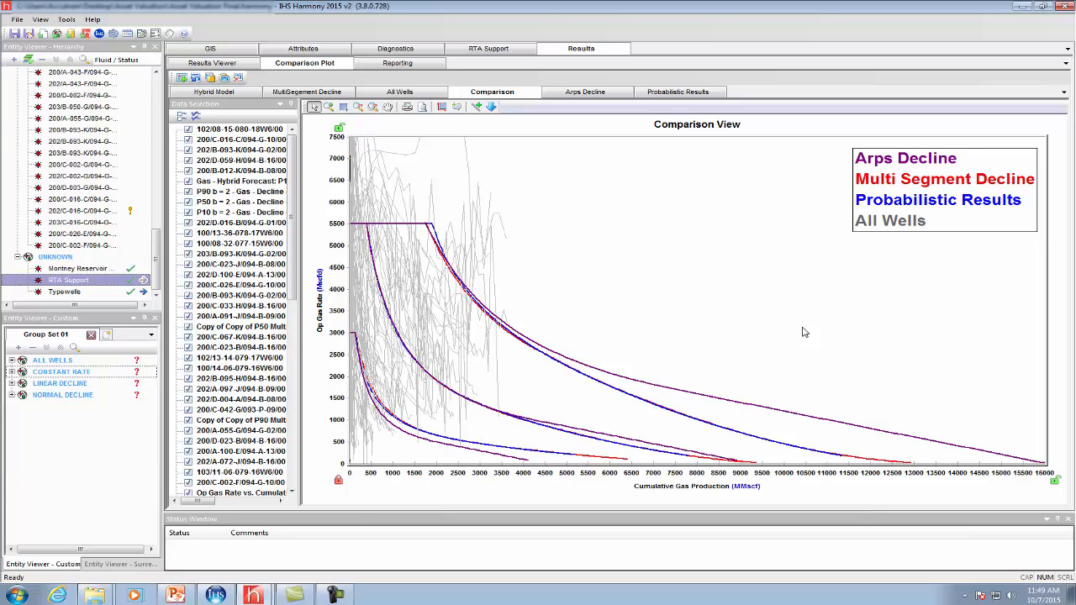
mouse_move(823, 458)
Step: View the Typewells entity's Gas Cum plot with its P10, P50 and P90 multi-segment declines, and switch to the PowerPoint presentation
click(73, 292)
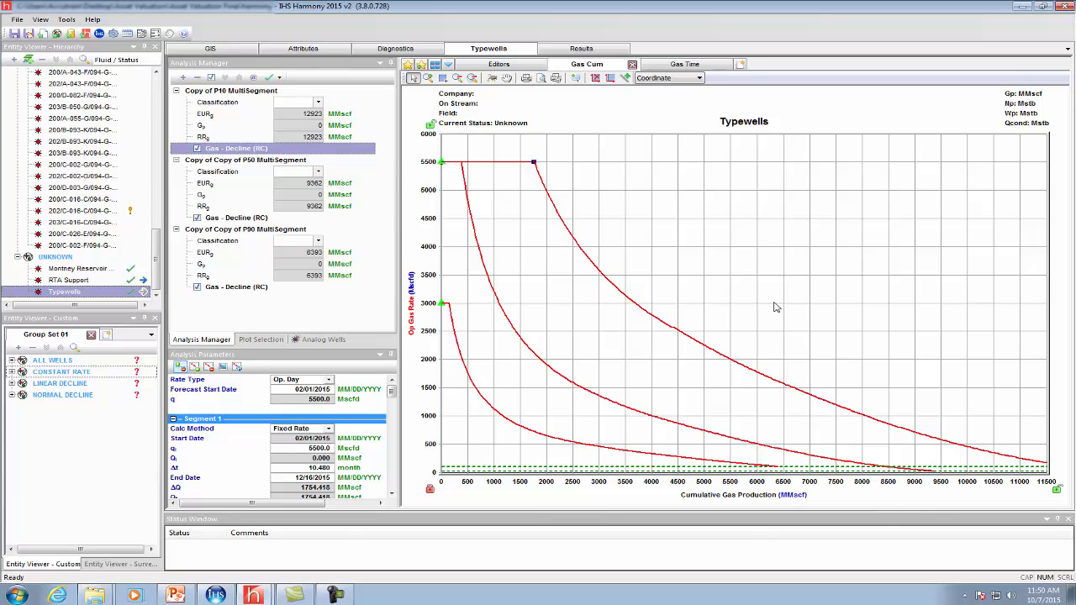
click(178, 595)
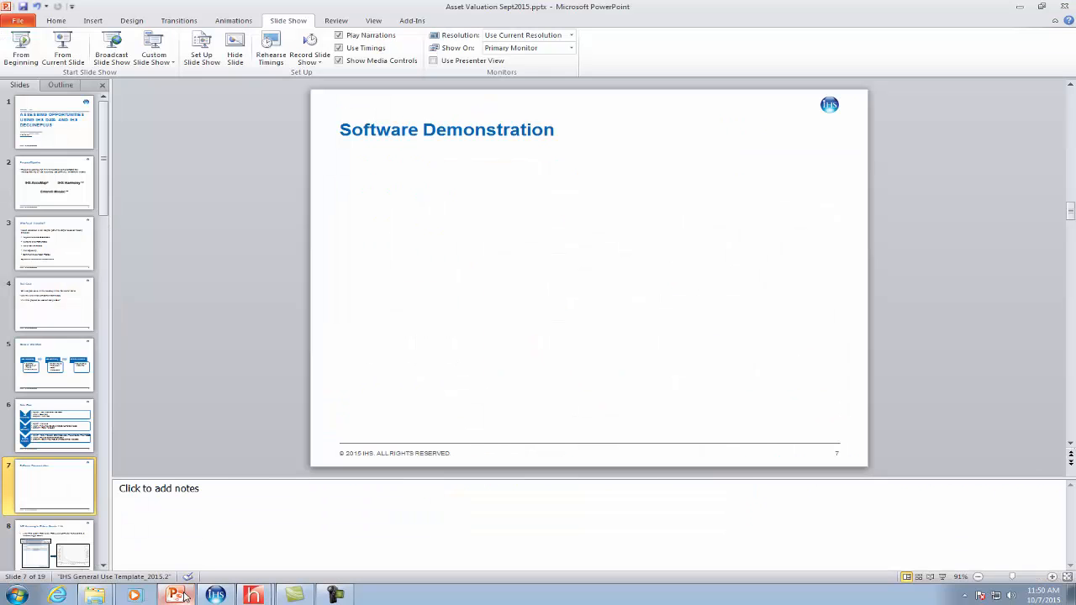